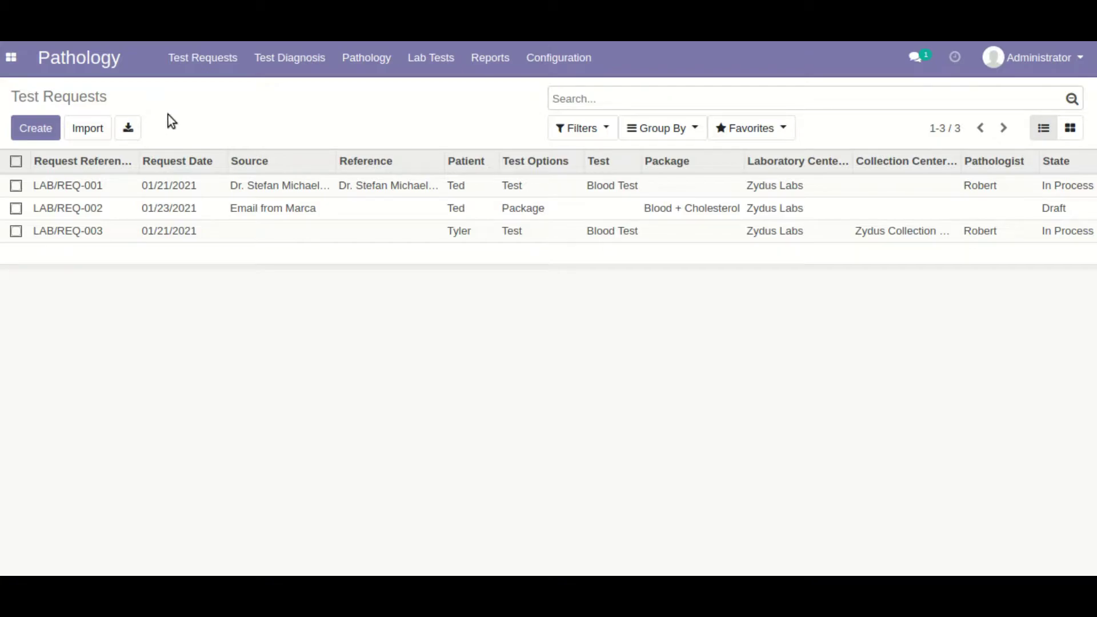
Step: Open the Pathology app and review the lists of patients, technicians and pathologists
left_click(17, 66)
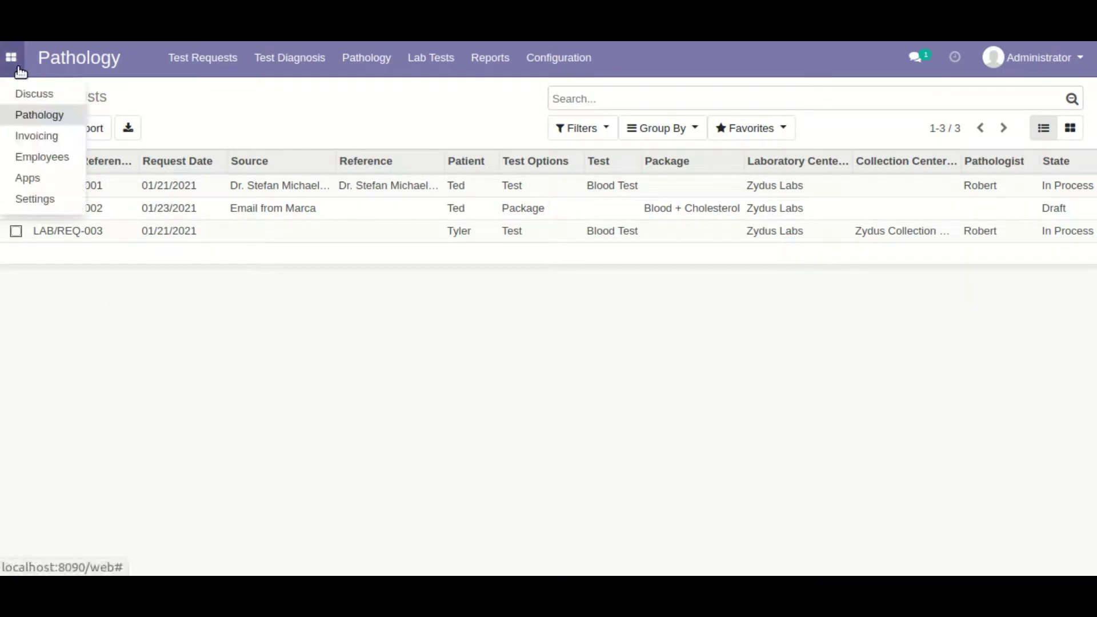
left_click(35, 117)
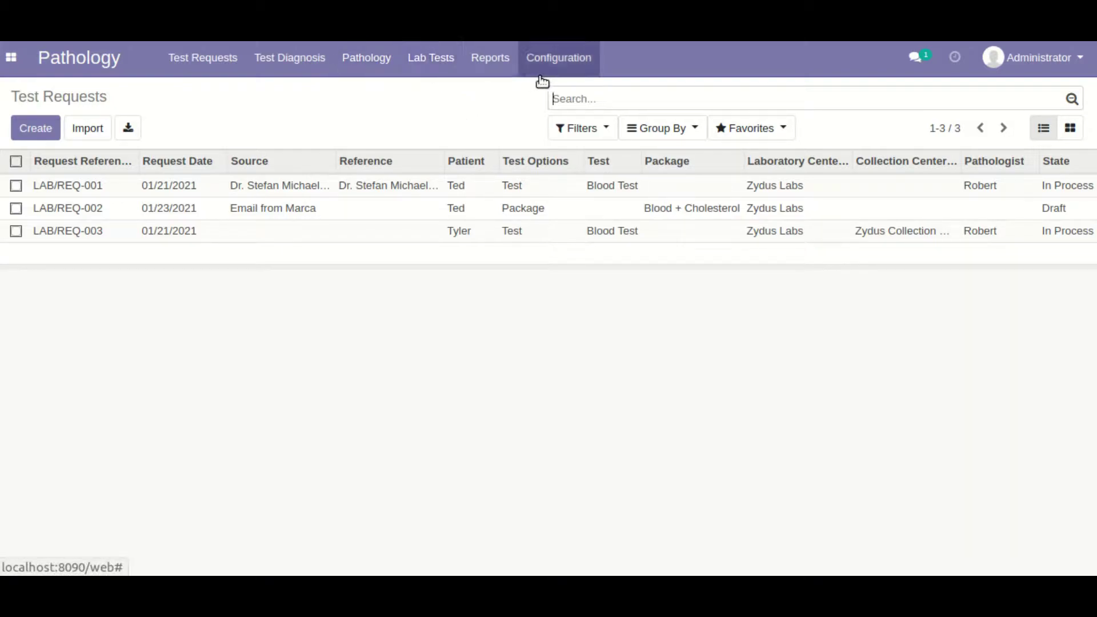
left_click(385, 64)
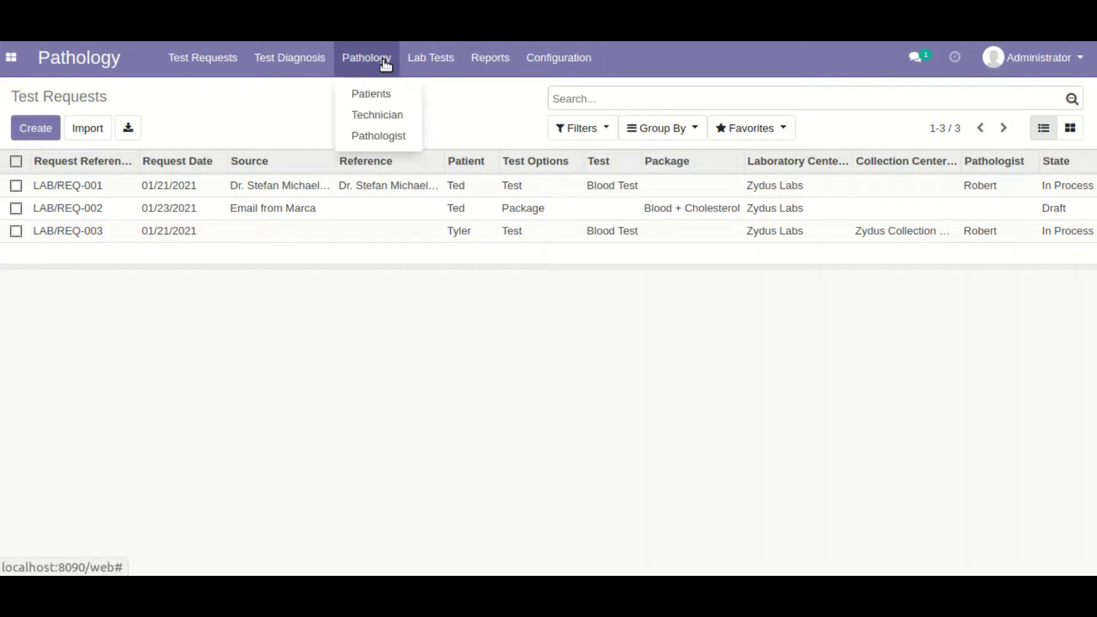
left_click(394, 98)
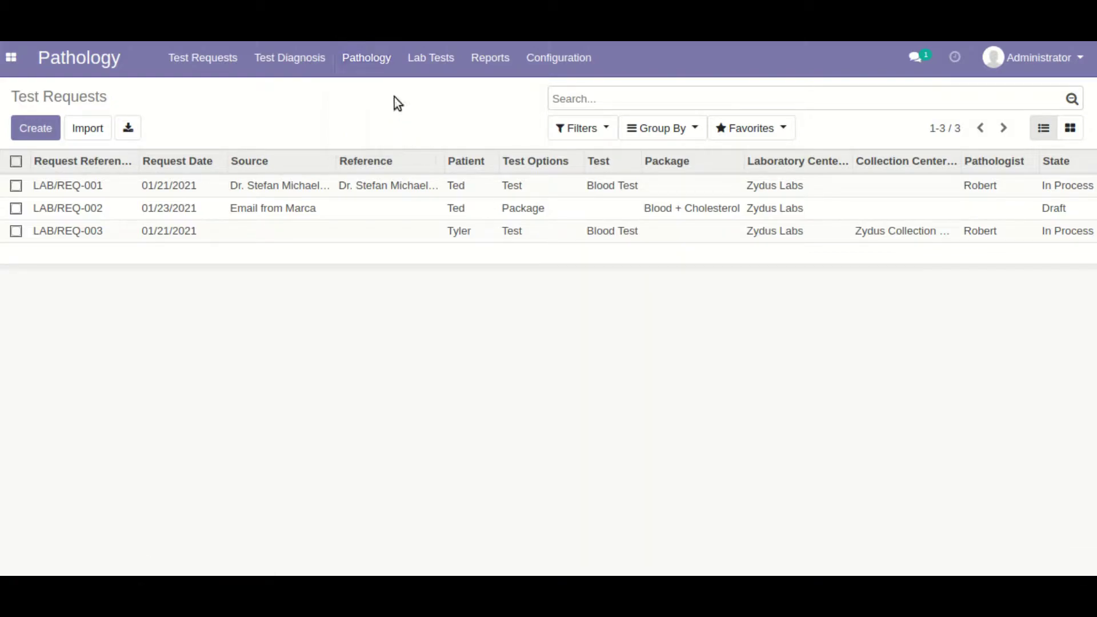
left_click(380, 57)
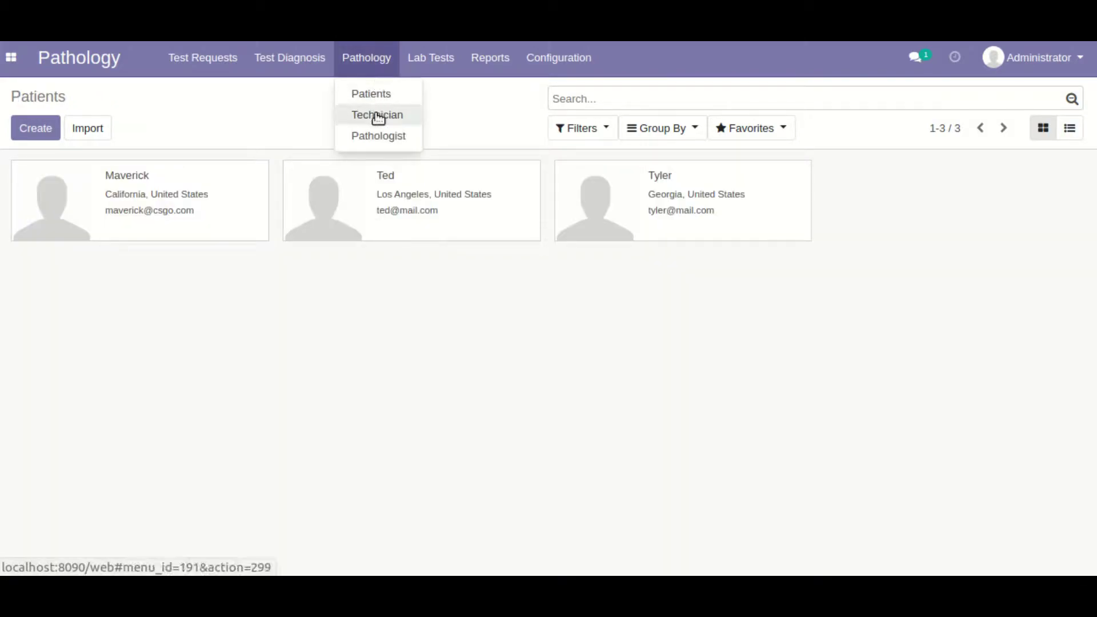
left_click(375, 114)
left_click(375, 66)
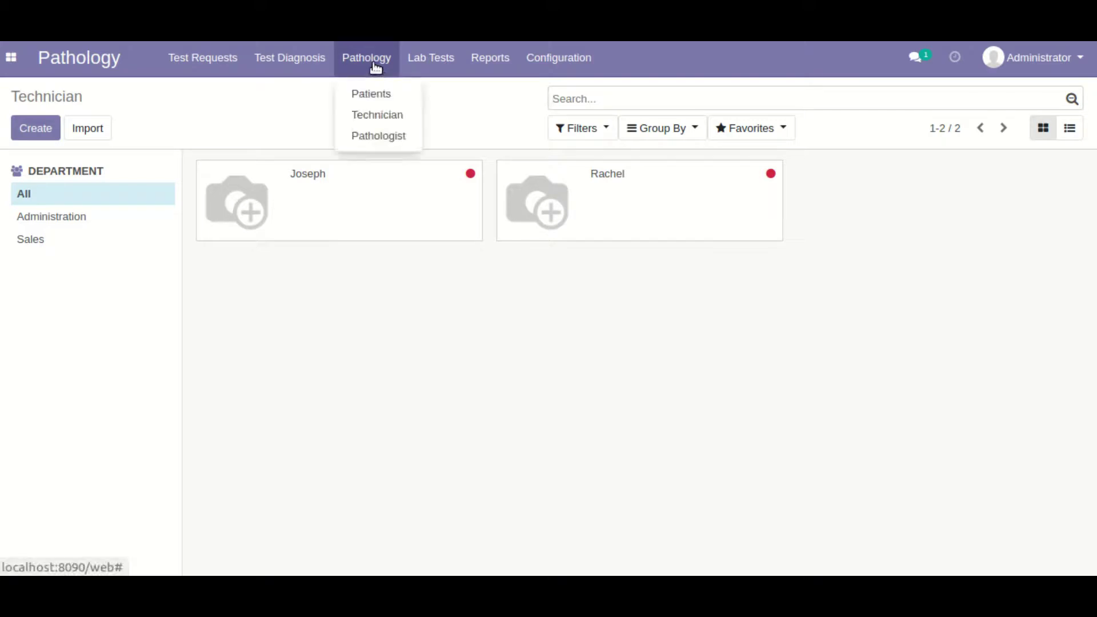
left_click(374, 136)
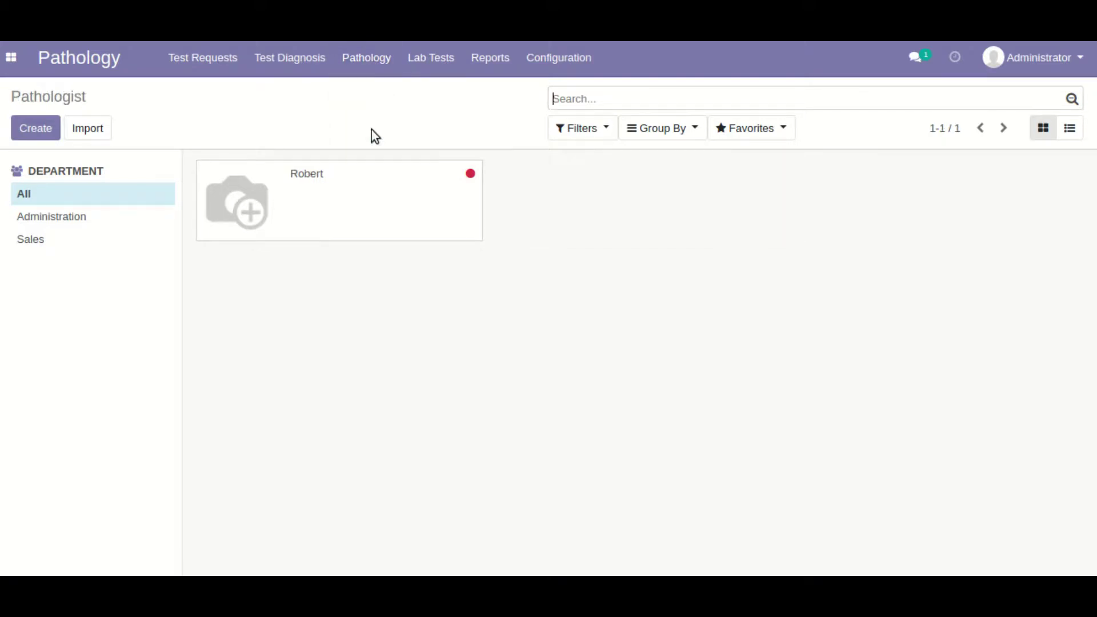
Step: Review the lab tests list and the details of the Blood + Cholesterol package, and return to the packages list
left_click(440, 67)
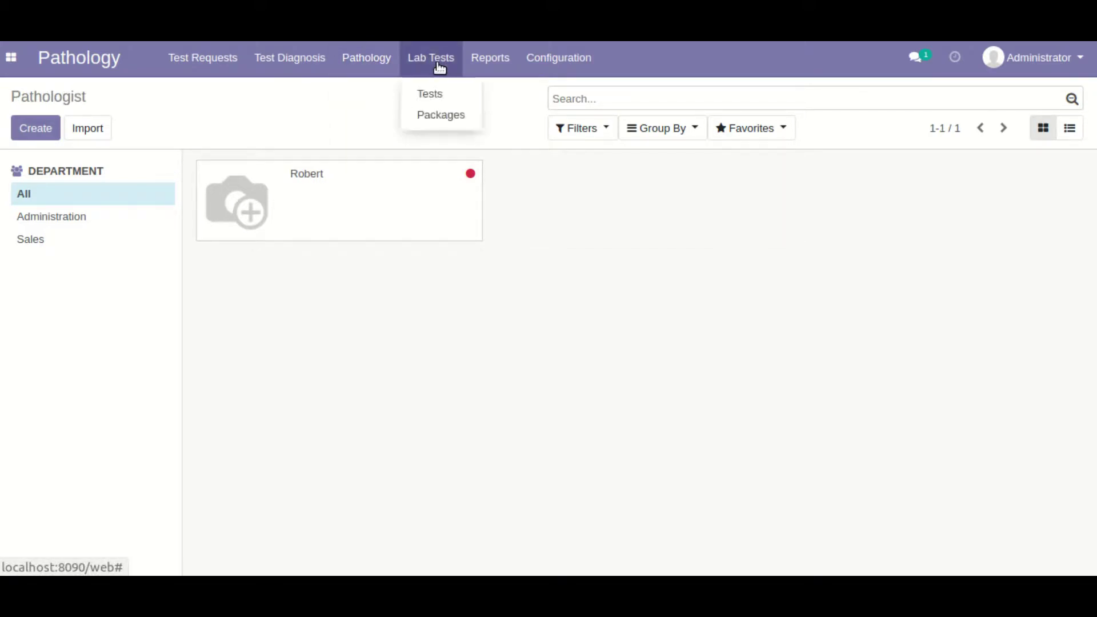
left_click(449, 97)
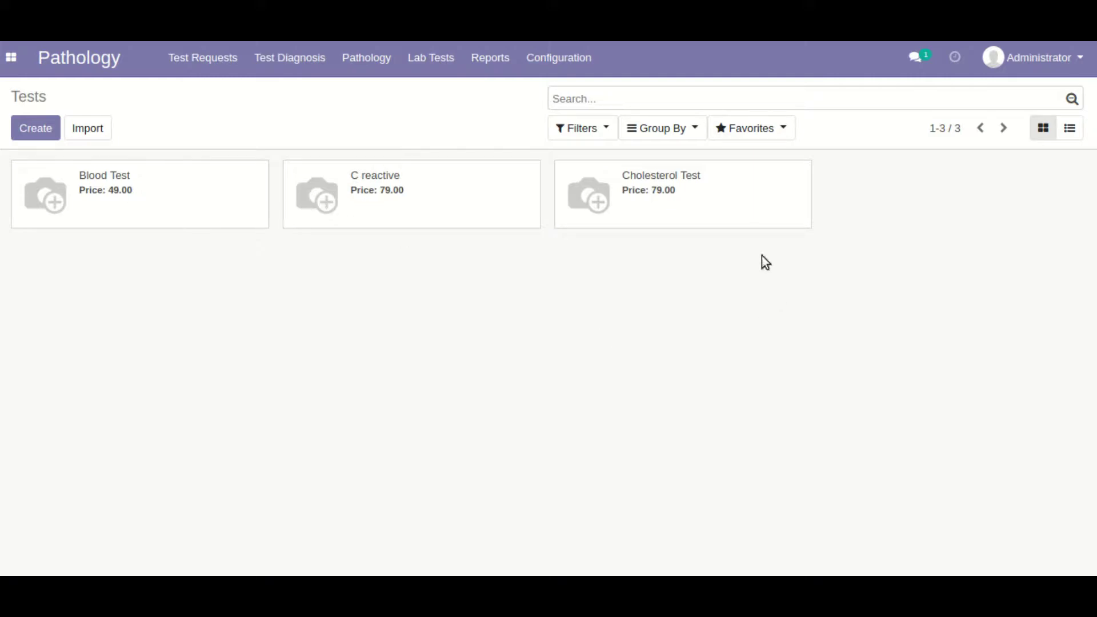
left_click(465, 67)
mouse_move(440, 72)
left_click(441, 116)
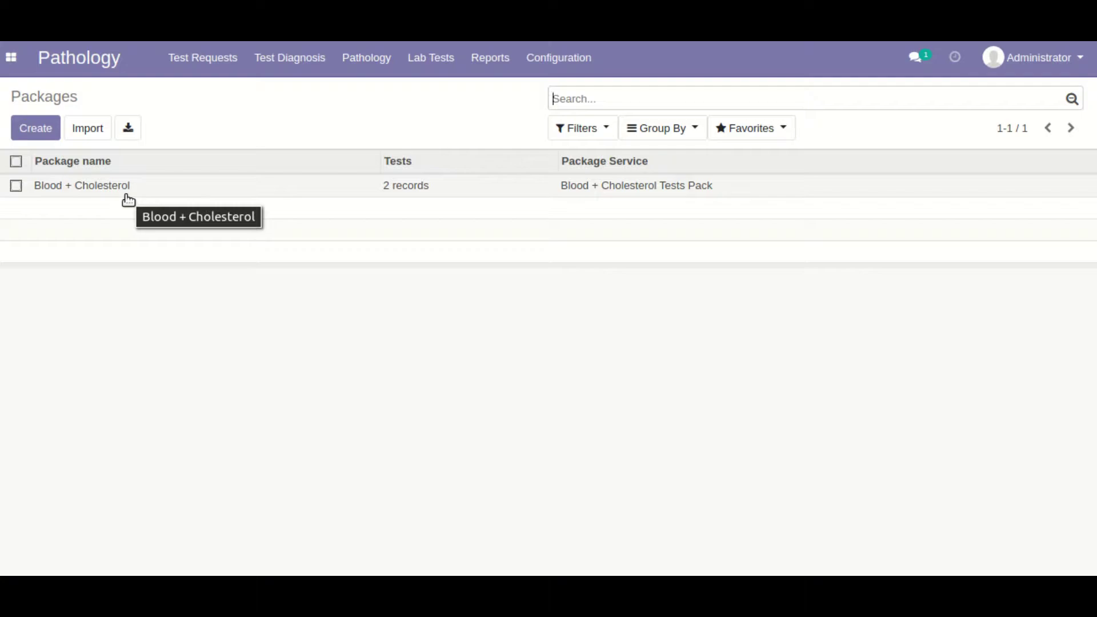
left_click(168, 193)
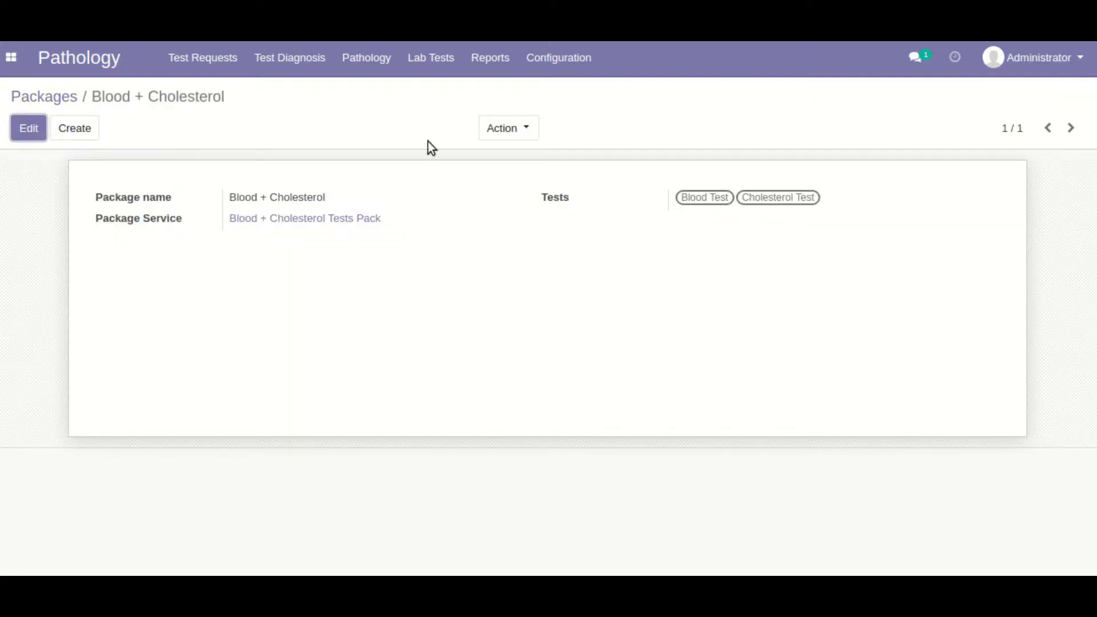
left_click(63, 98)
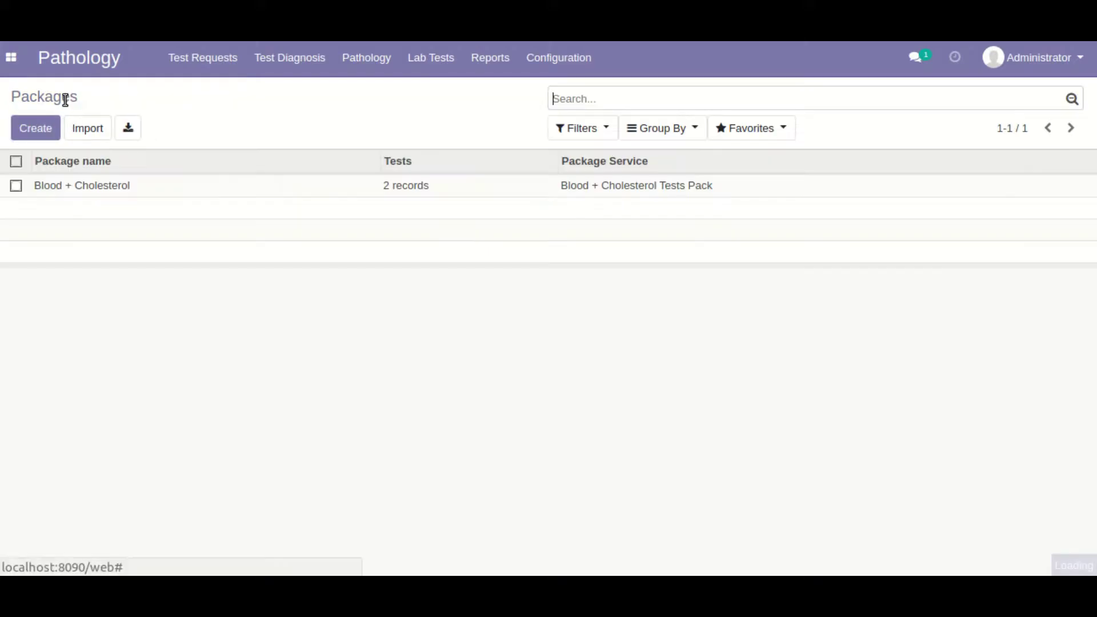
Step: Check the available report and configuration options, and view the Pre Templates list
left_click(485, 65)
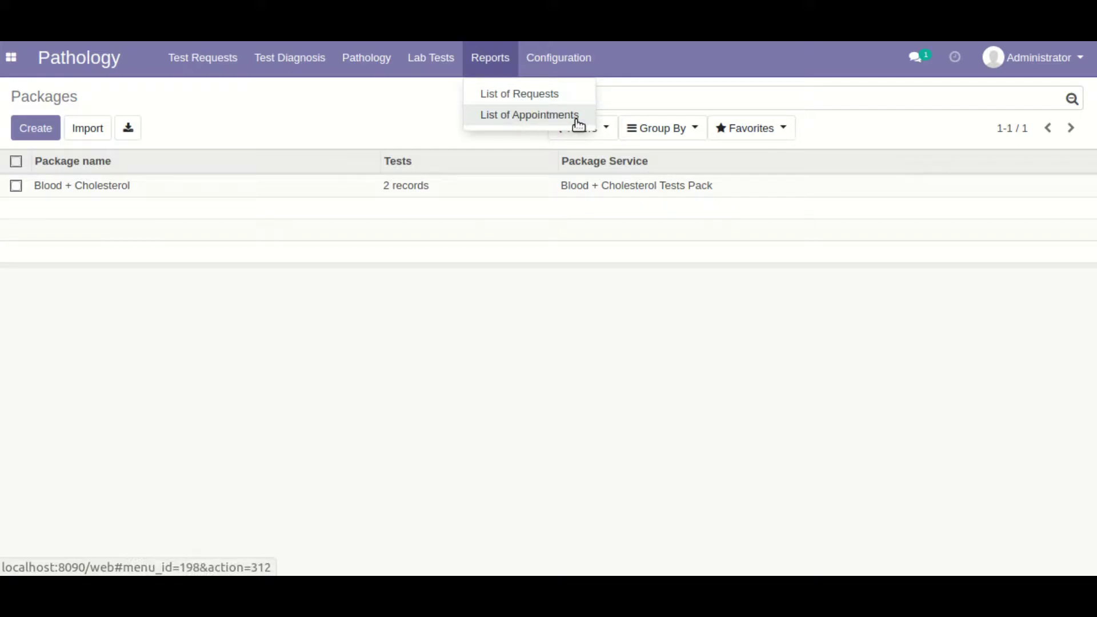
mouse_move(583, 65)
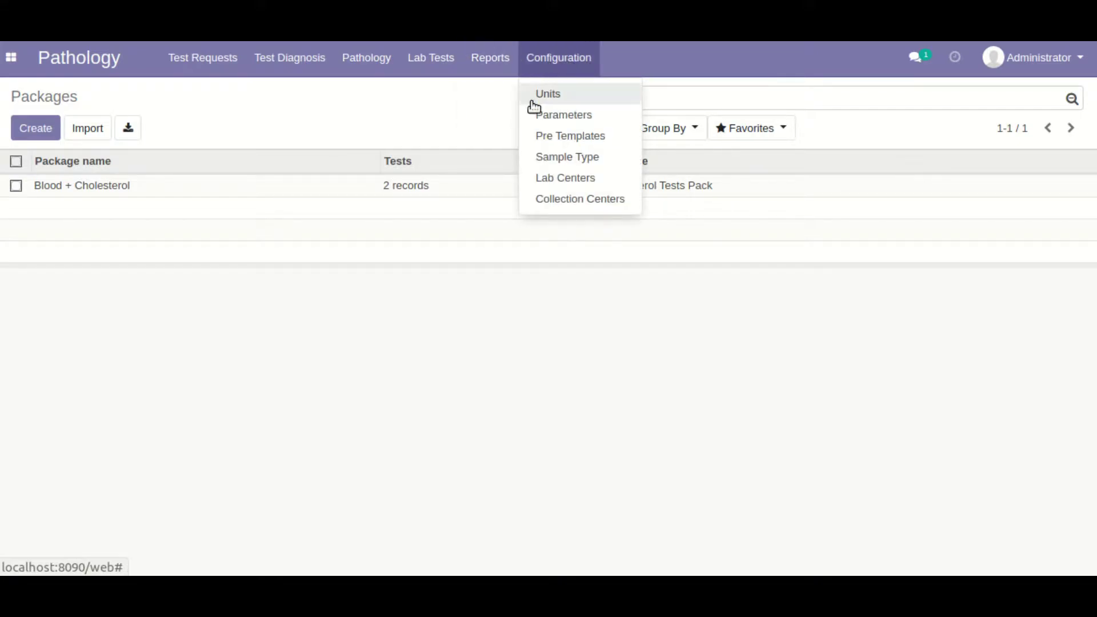
left_click(606, 140)
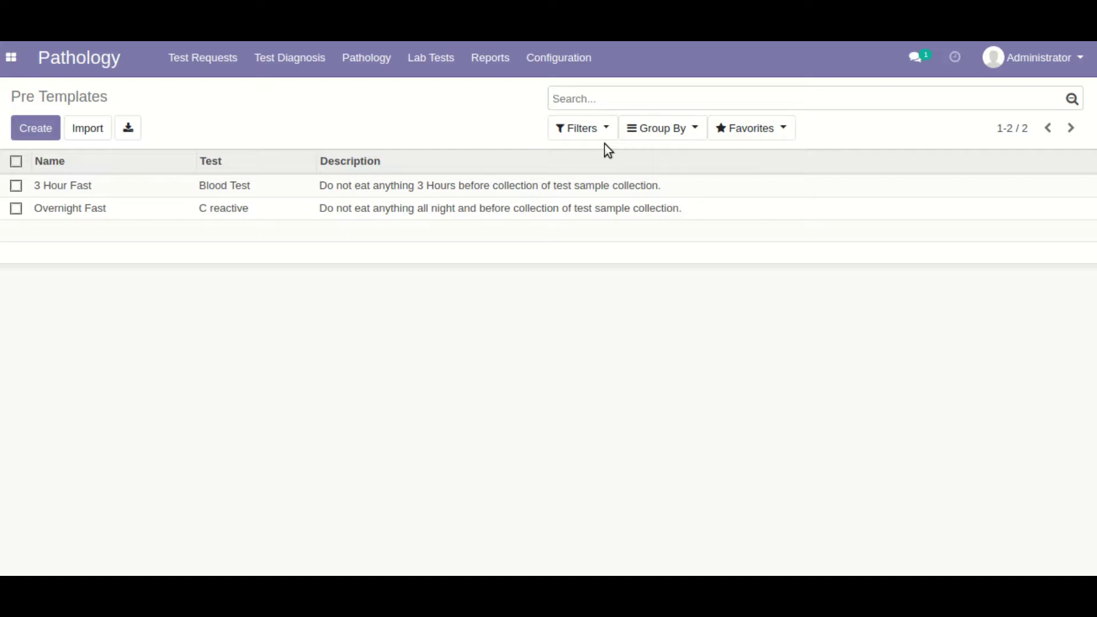
left_click(566, 57)
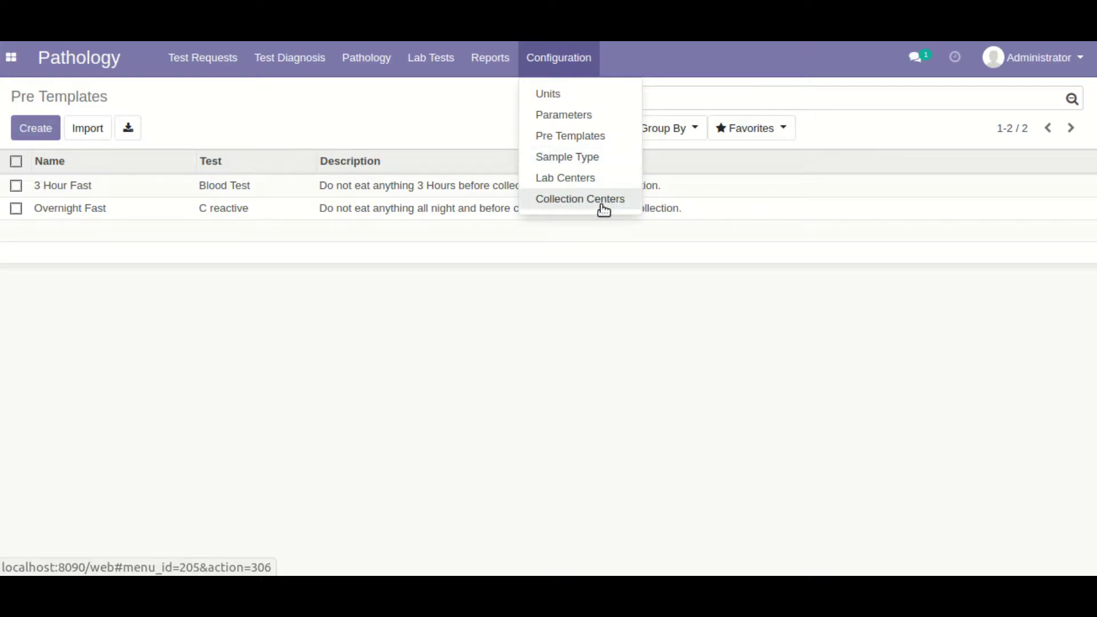
Step: Start a new test request, choose the third listed patient, and set Test Options to Test
left_click(211, 73)
left_click(212, 75)
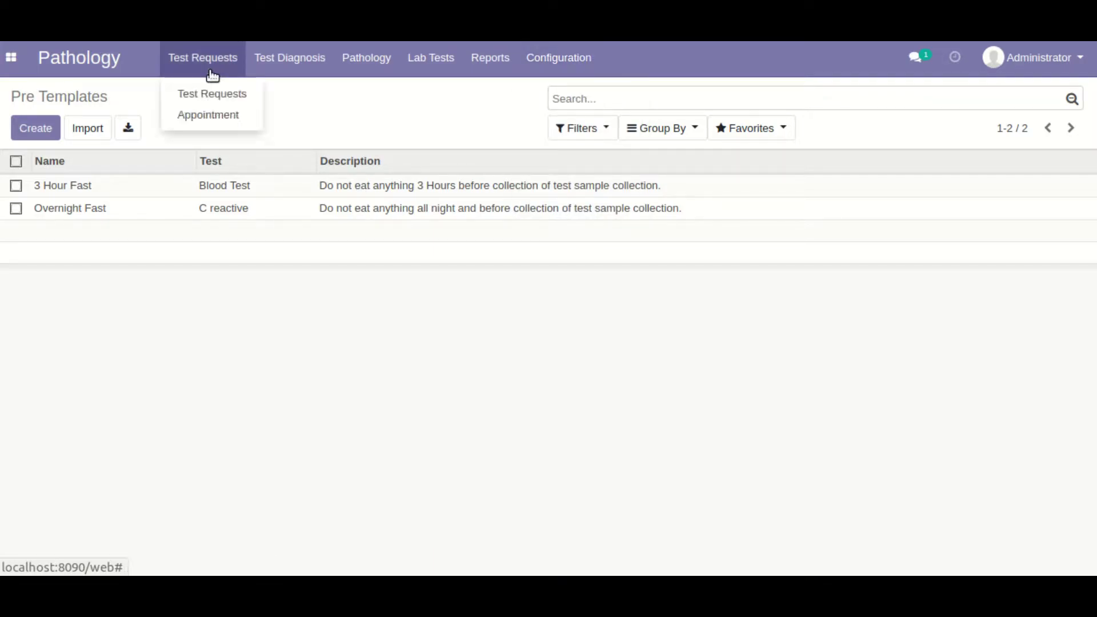
left_click(203, 92)
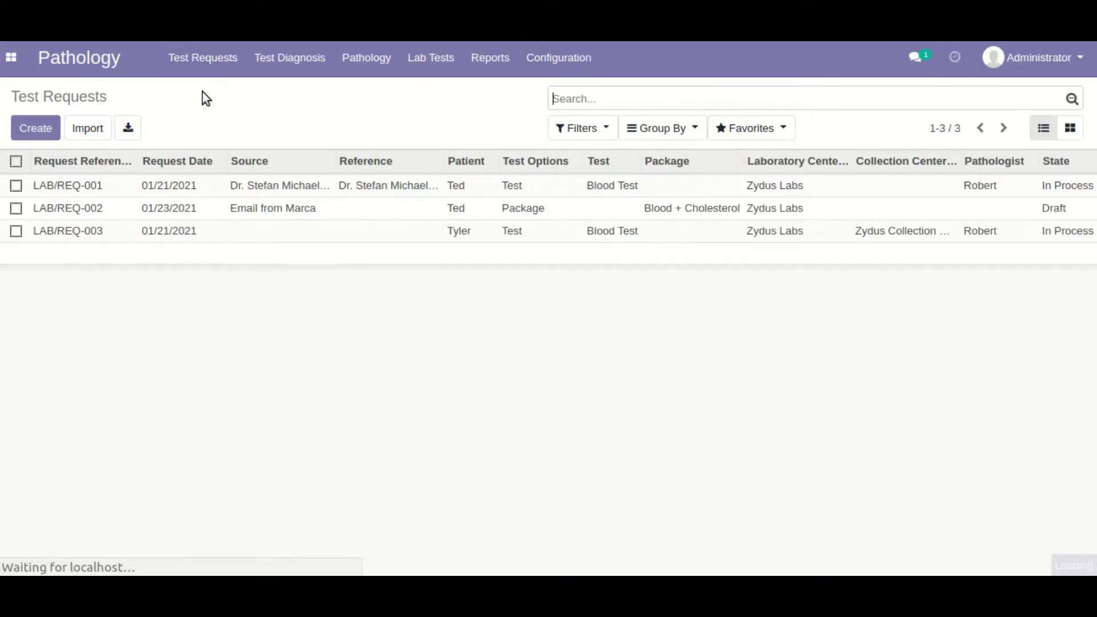
left_click(36, 128)
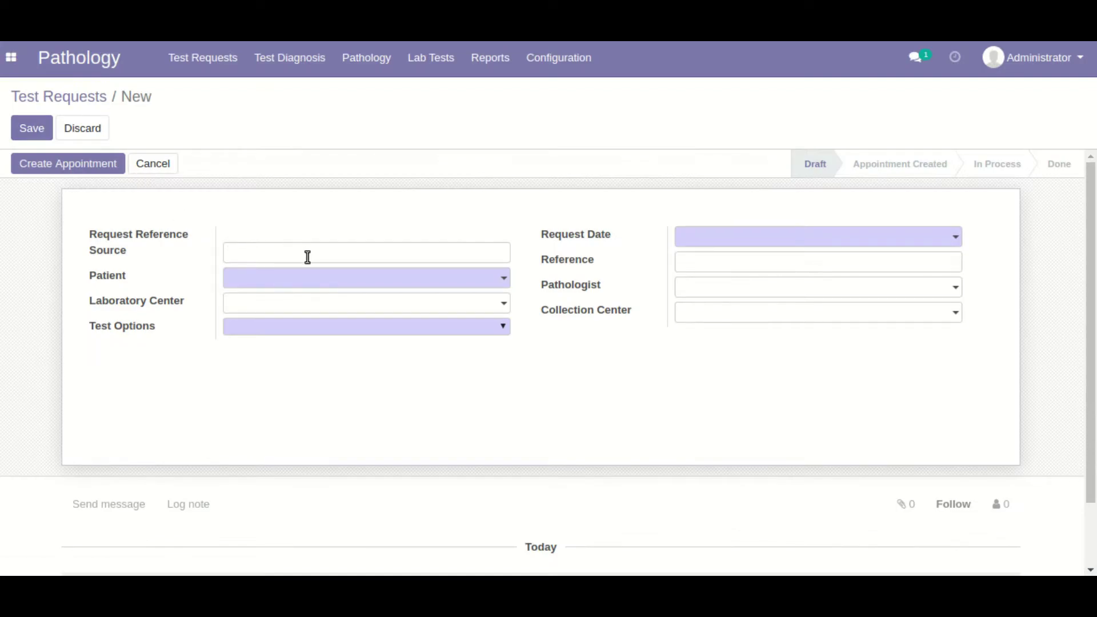
left_click(320, 289)
left_click(298, 345)
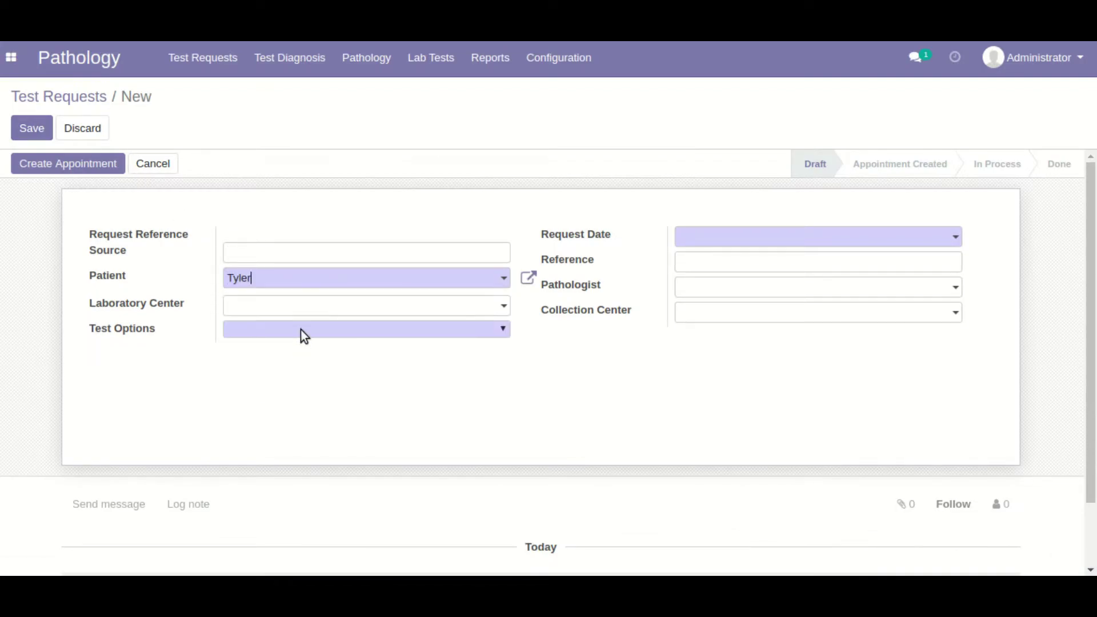
left_click(304, 336)
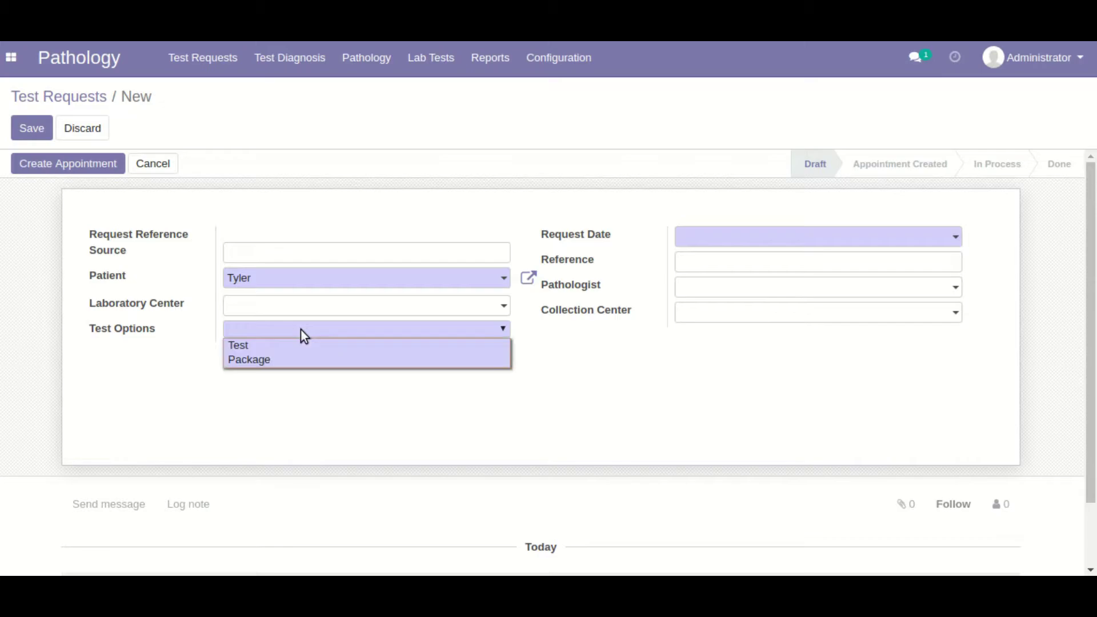
left_click(242, 347)
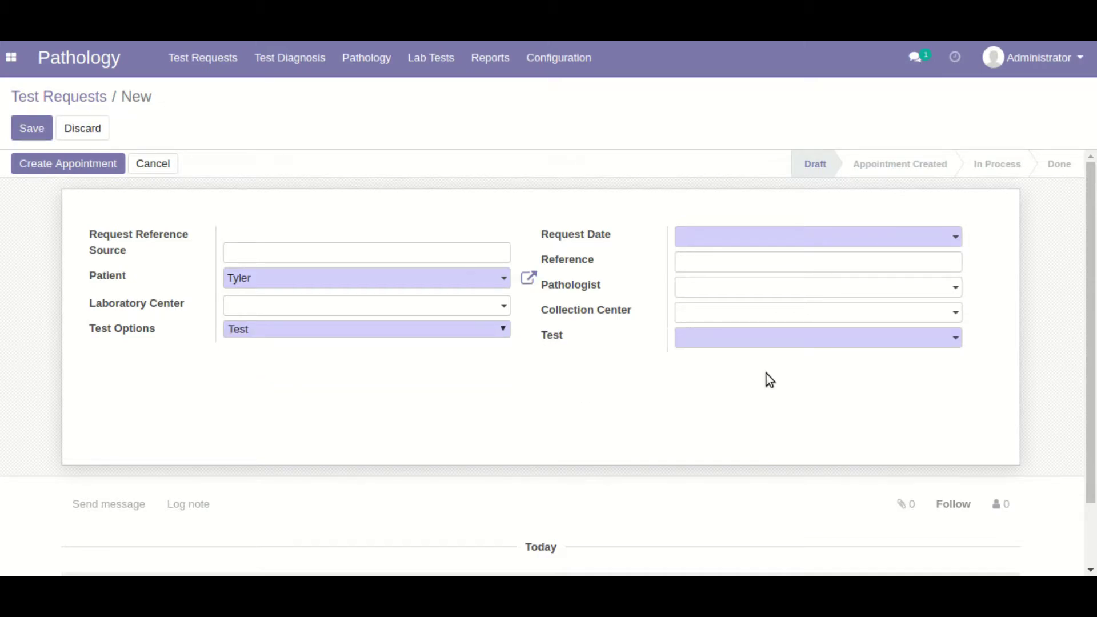
Step: Check the choices offered for individual tests and for Test Options set to Package, and set it back to Test
left_click(799, 346)
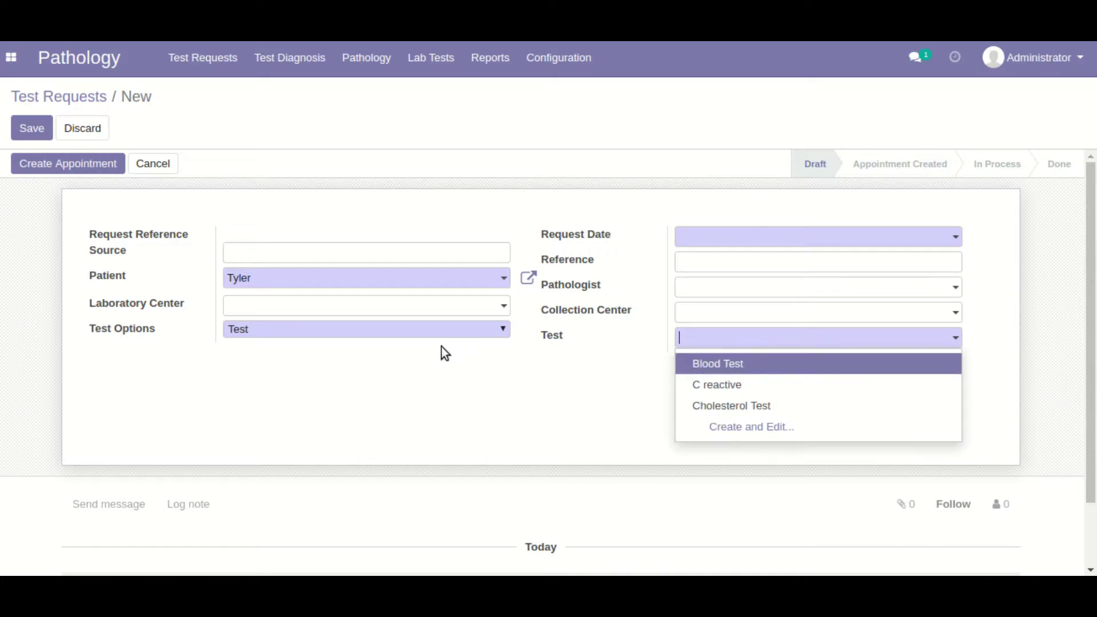
left_click(439, 331)
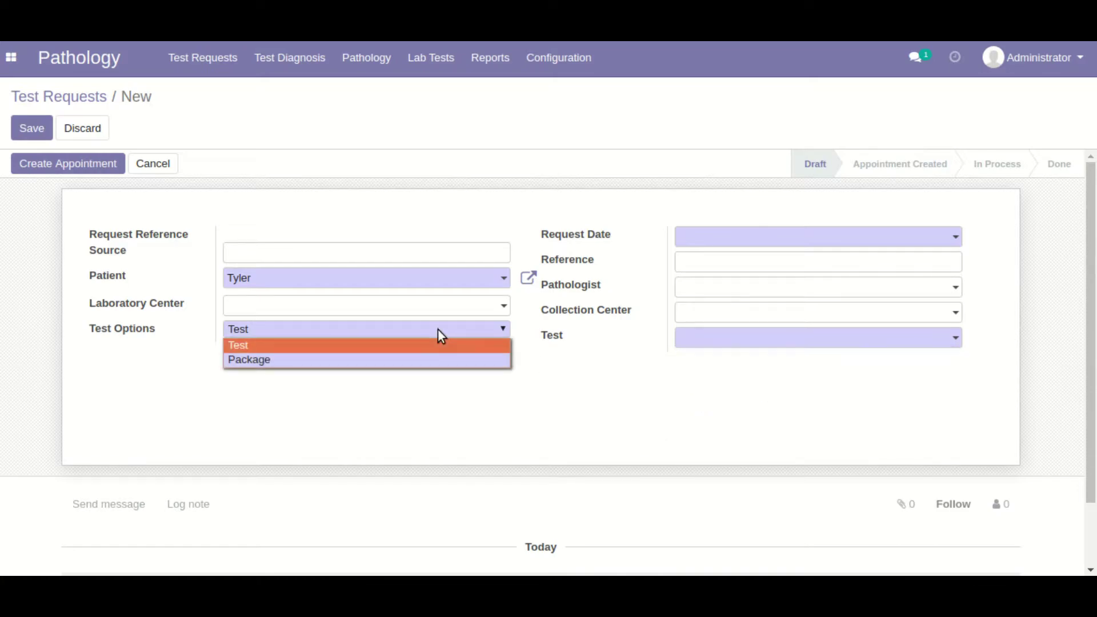
left_click(416, 362)
left_click(692, 339)
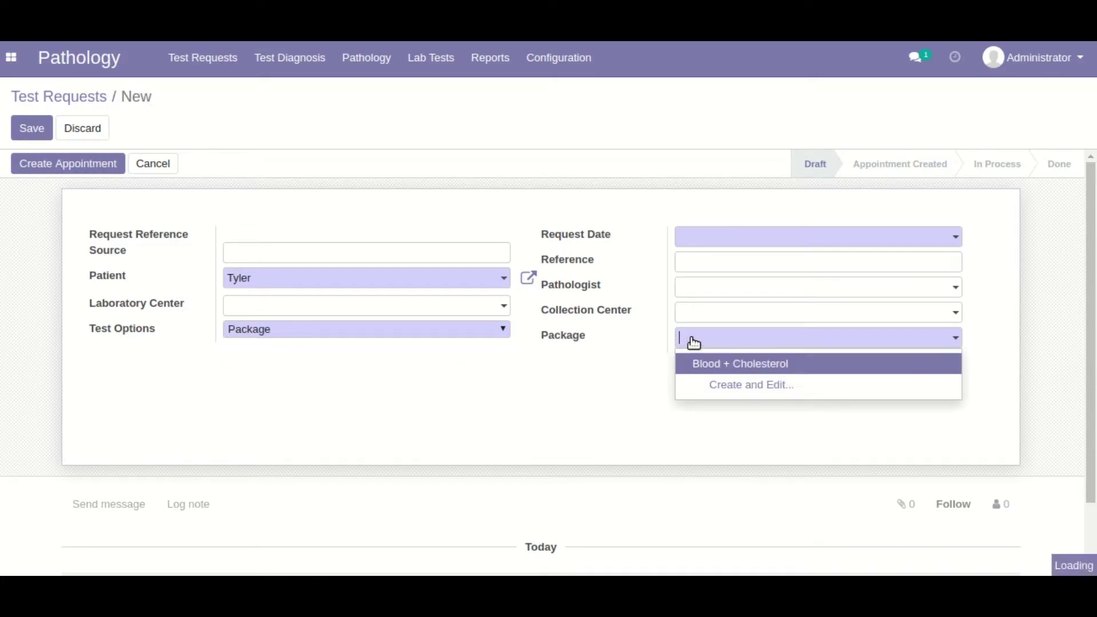
left_click(474, 331)
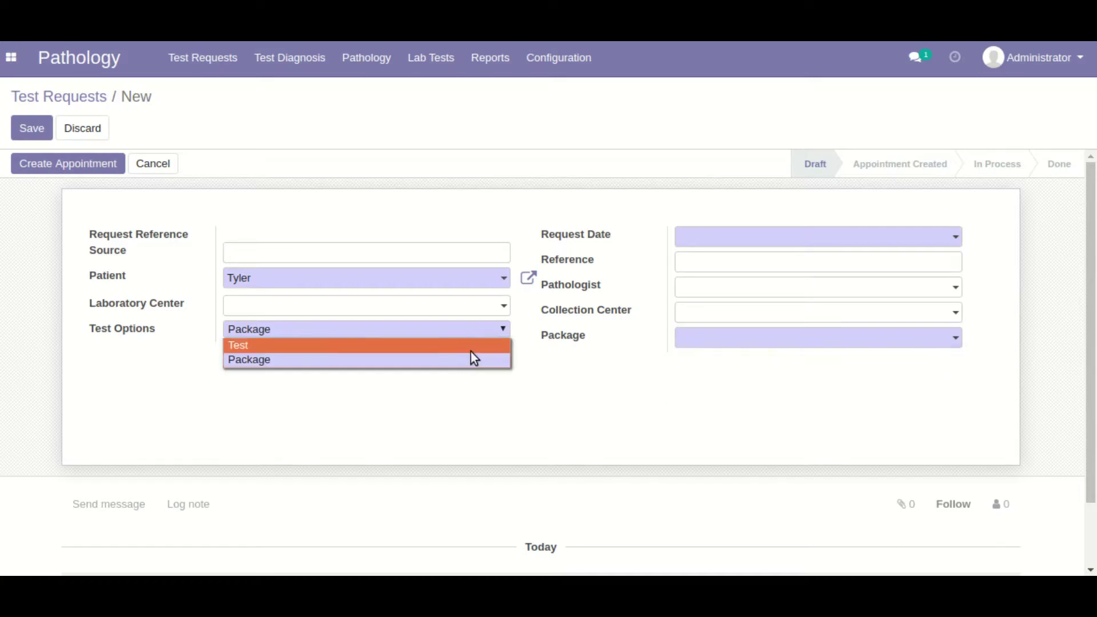
left_click(472, 345)
Step: Set the request's test to Blood Test and the request date to 01/21/2021
left_click(762, 338)
left_click(763, 371)
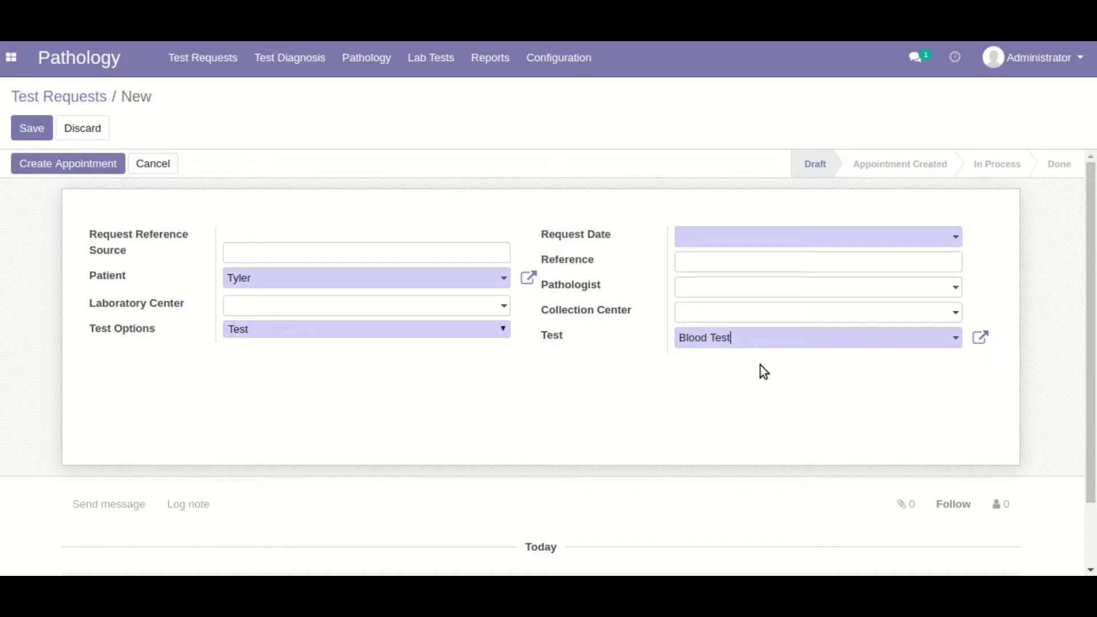
left_click(743, 246)
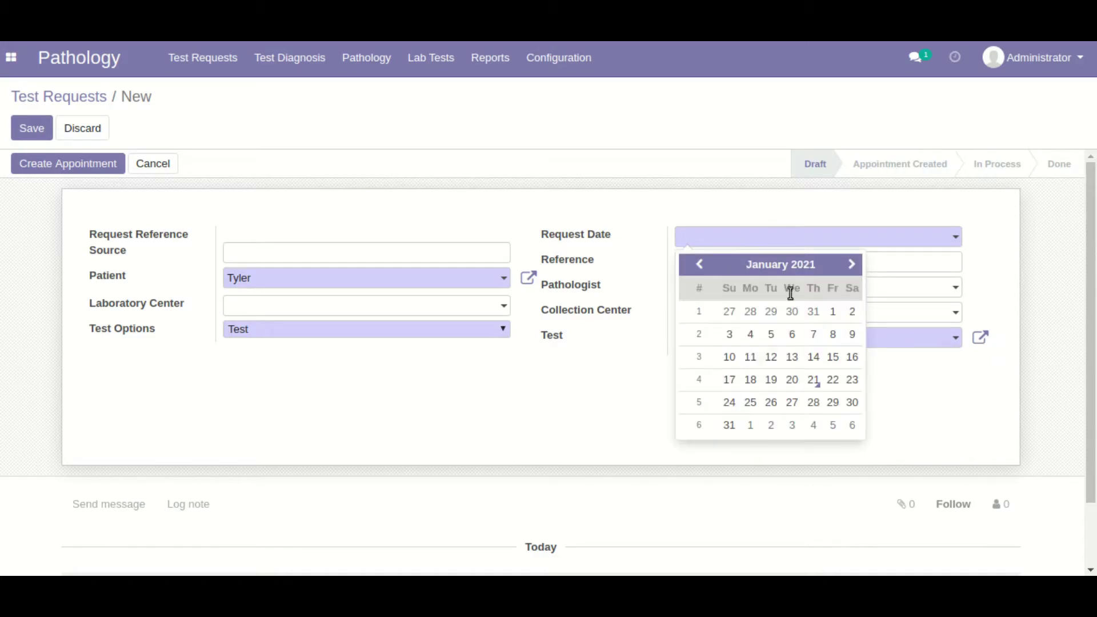
left_click(813, 380)
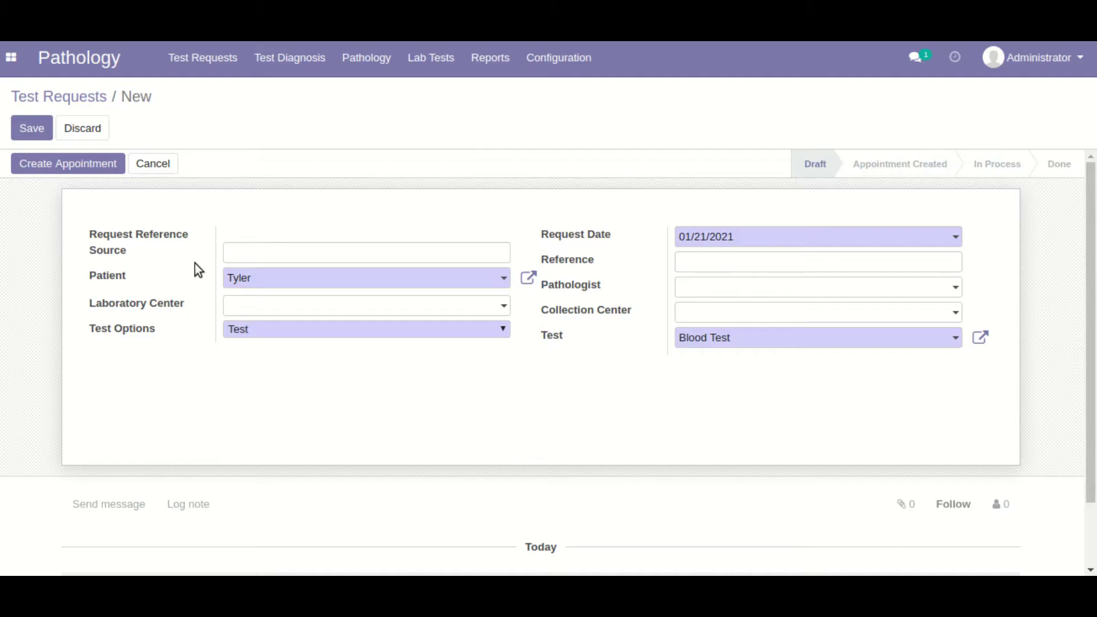
Step: Leave the source blank and set the laboratory center to Zydus Labs and the collection center to Zydus Collection Center Florda
left_click(237, 258)
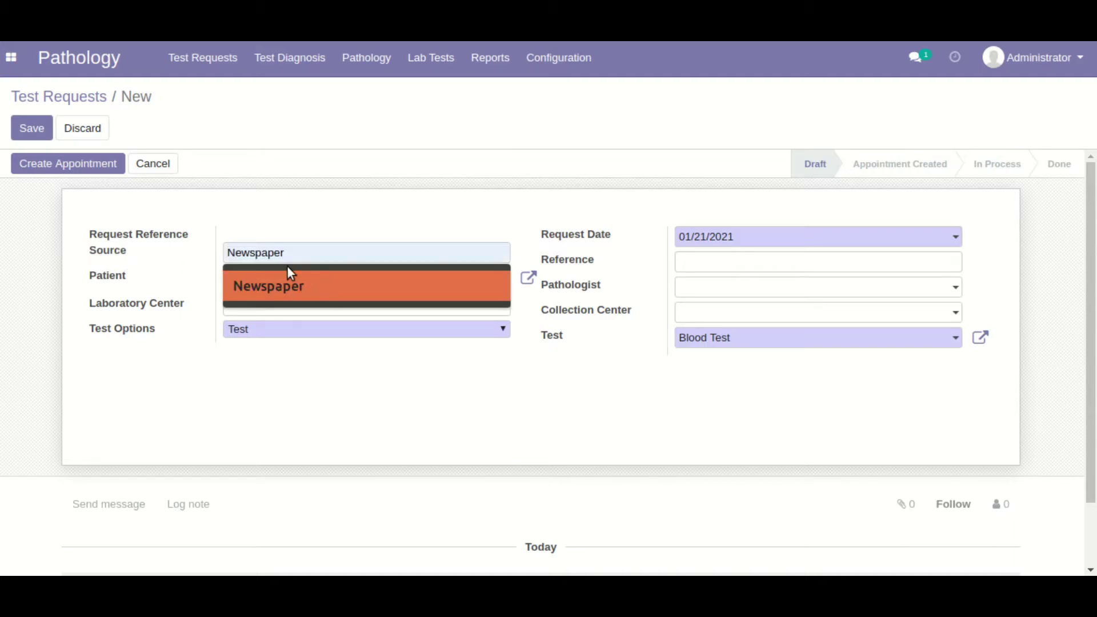
left_click(338, 218)
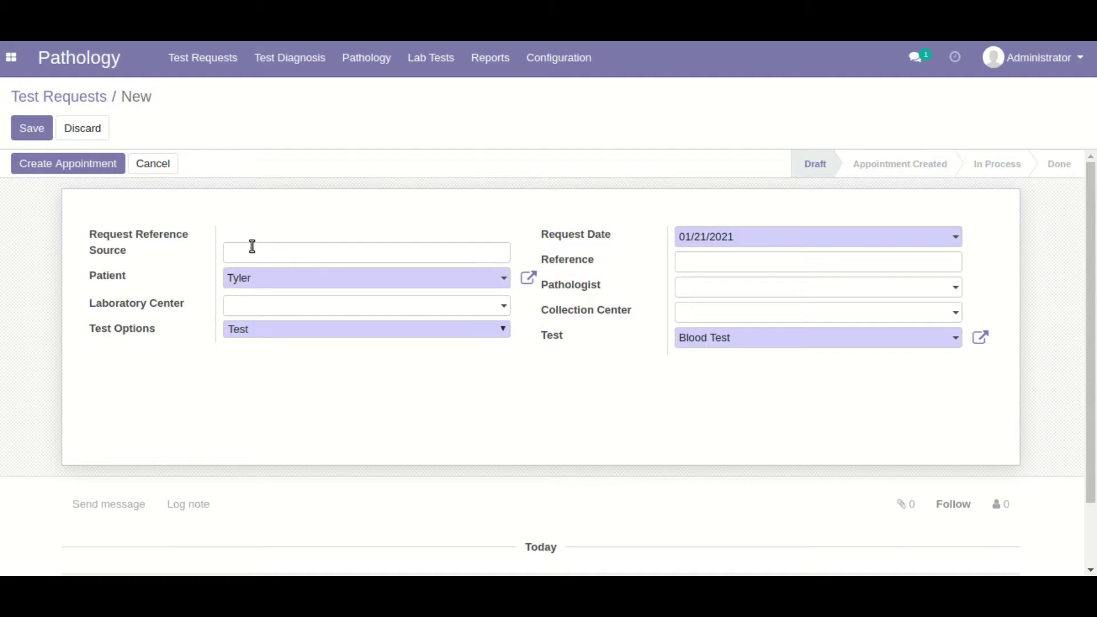
left_click(258, 309)
left_click(332, 334)
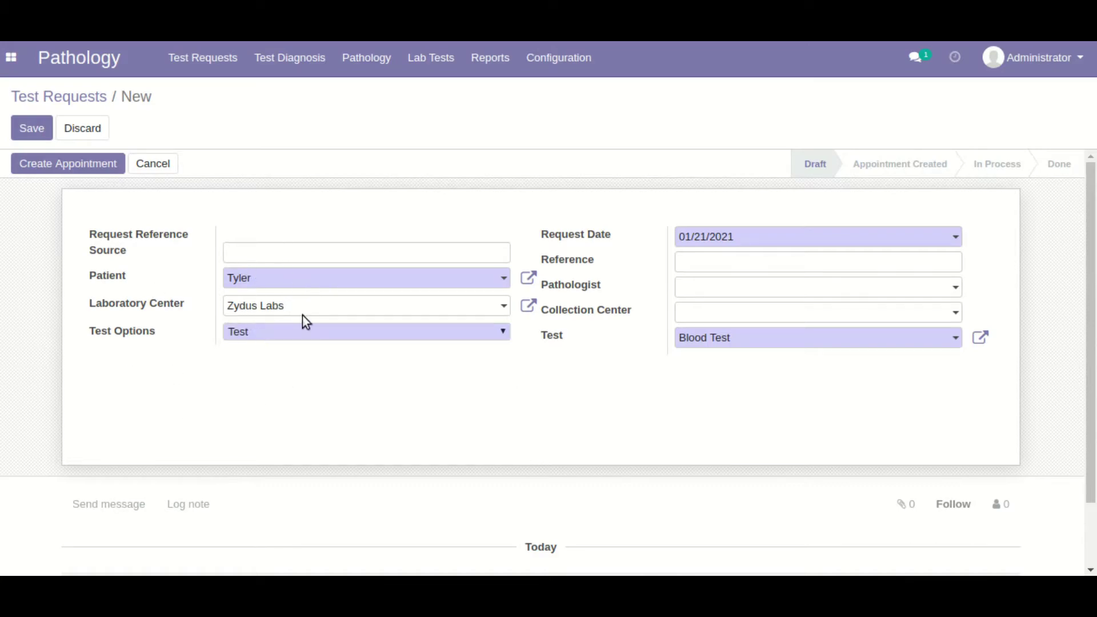
left_click(698, 316)
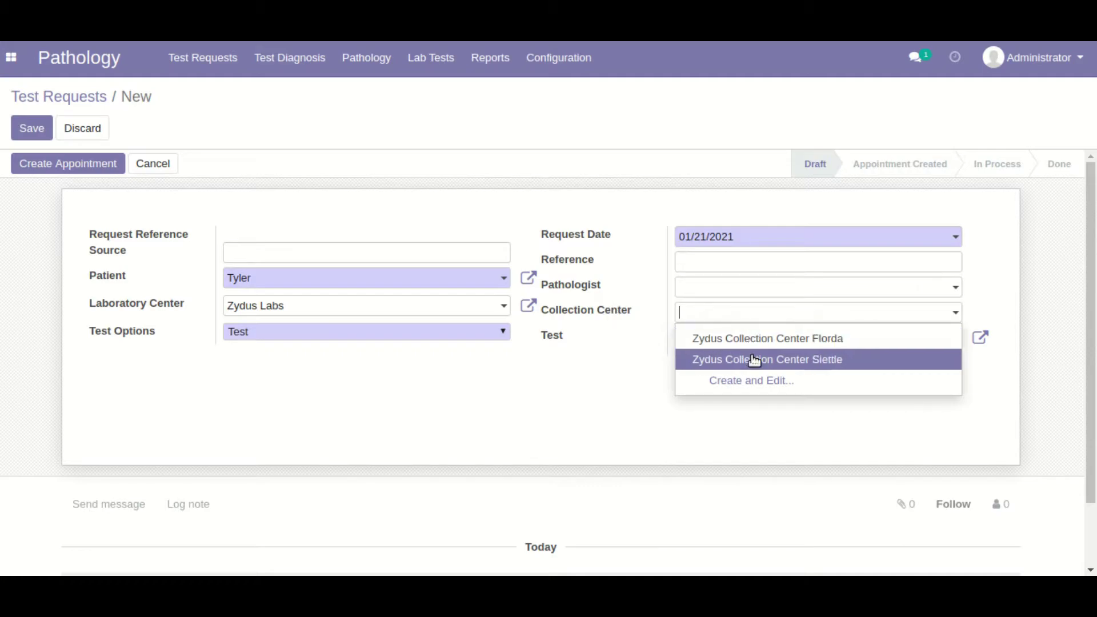
left_click(786, 346)
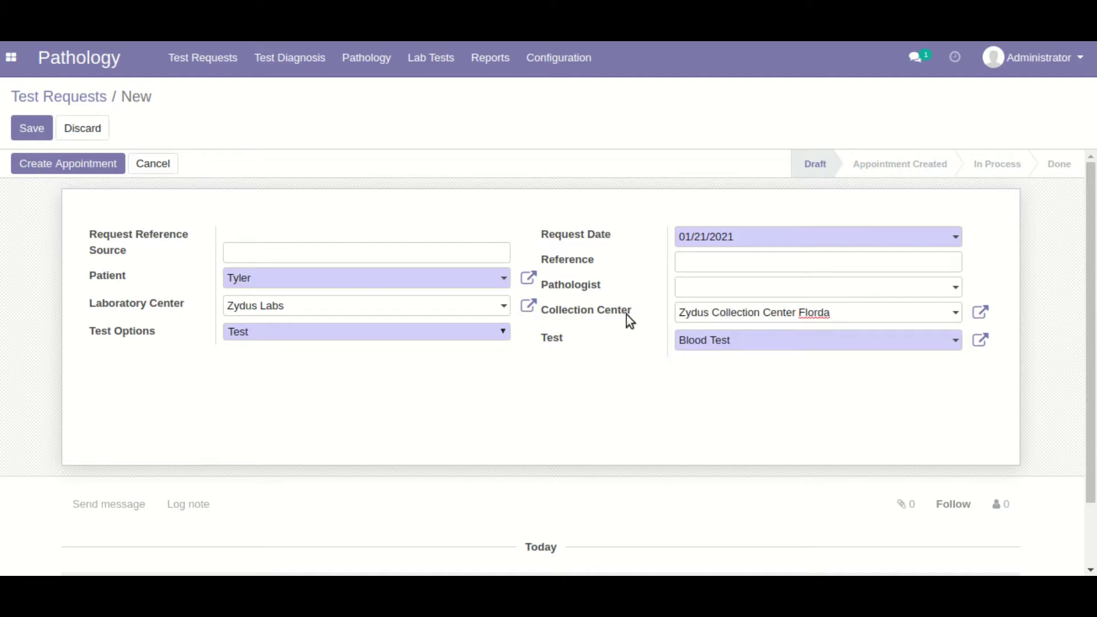
Step: Assign the listed pathologist to the new Blood Test request and save it
left_click(742, 294)
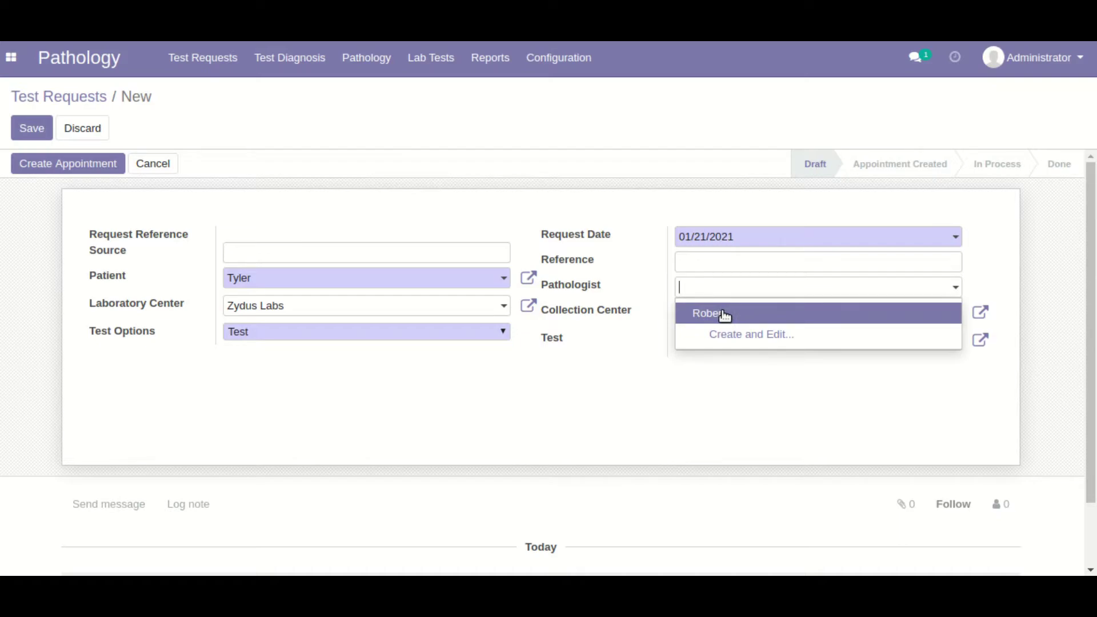
left_click(723, 314)
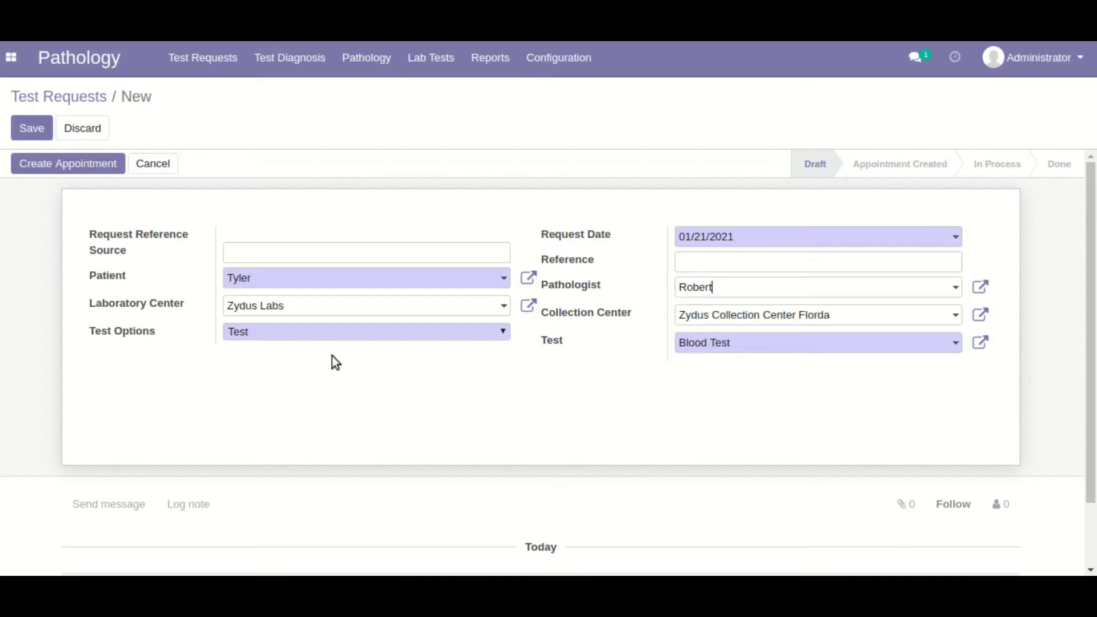
left_click(39, 130)
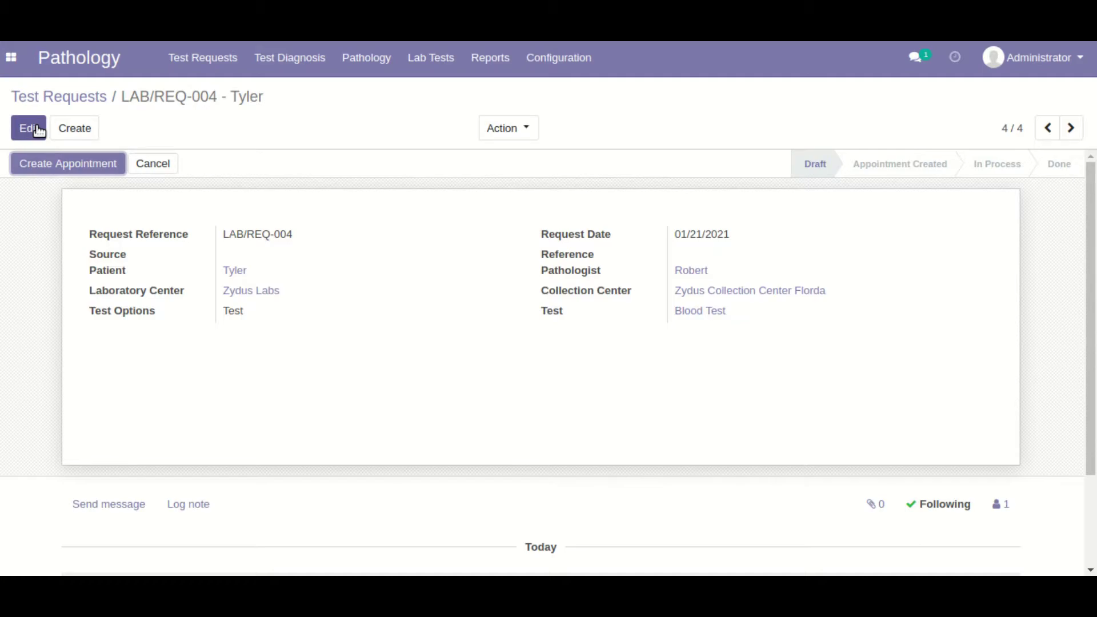
Step: Start an appointment for the saved request and set its date and time to 01/21/2021 19:30:00
left_click(55, 165)
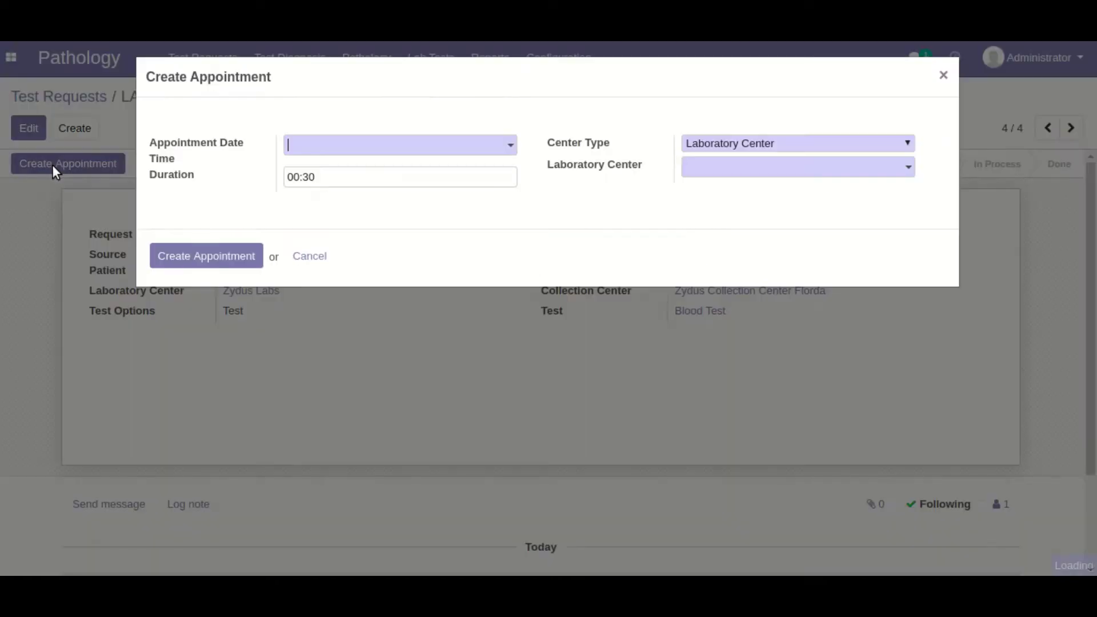
left_click(464, 150)
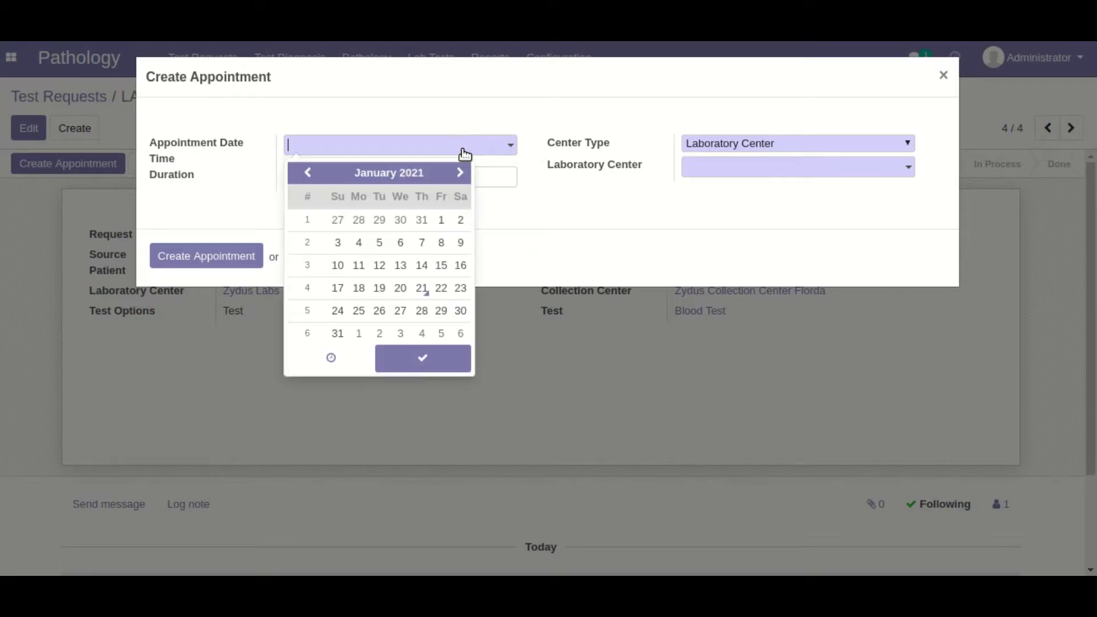
left_click(422, 288)
left_click(332, 357)
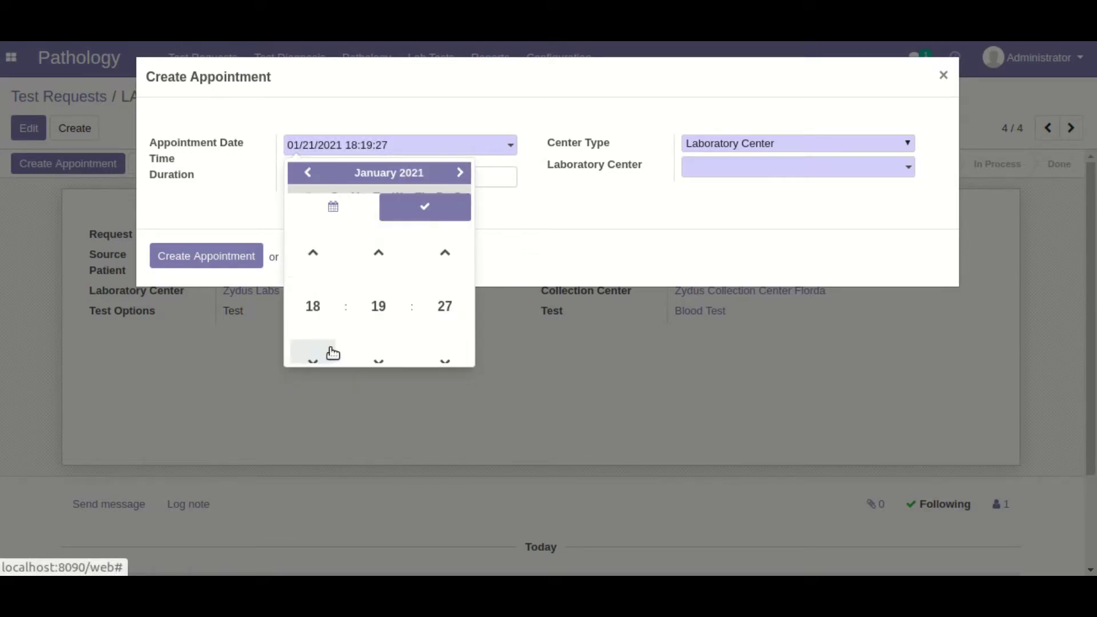
left_click(312, 219)
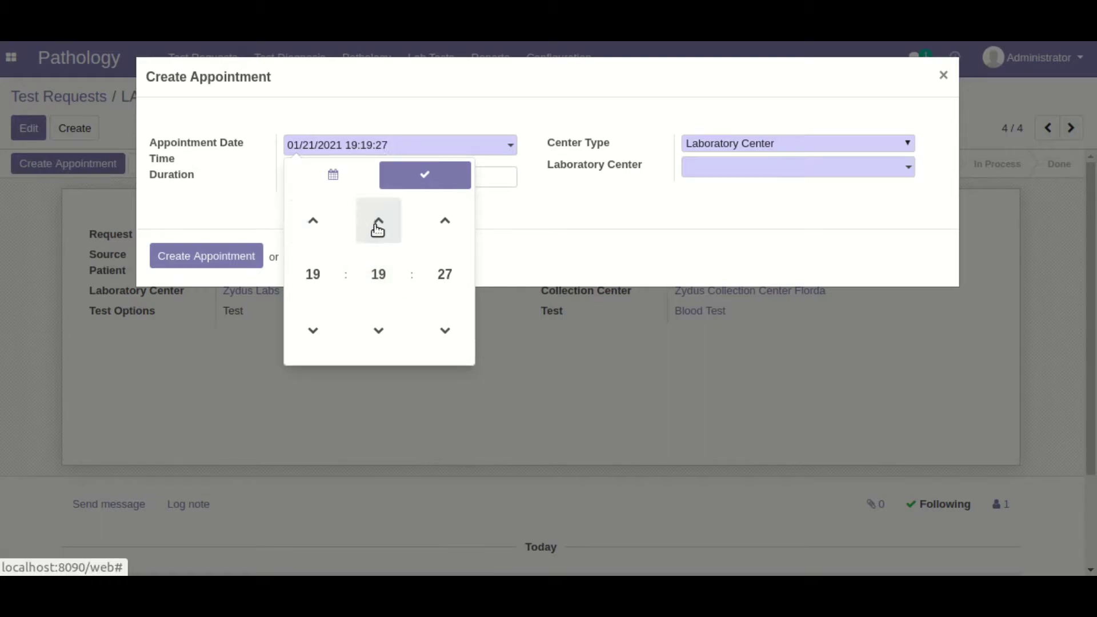
left_click(378, 276)
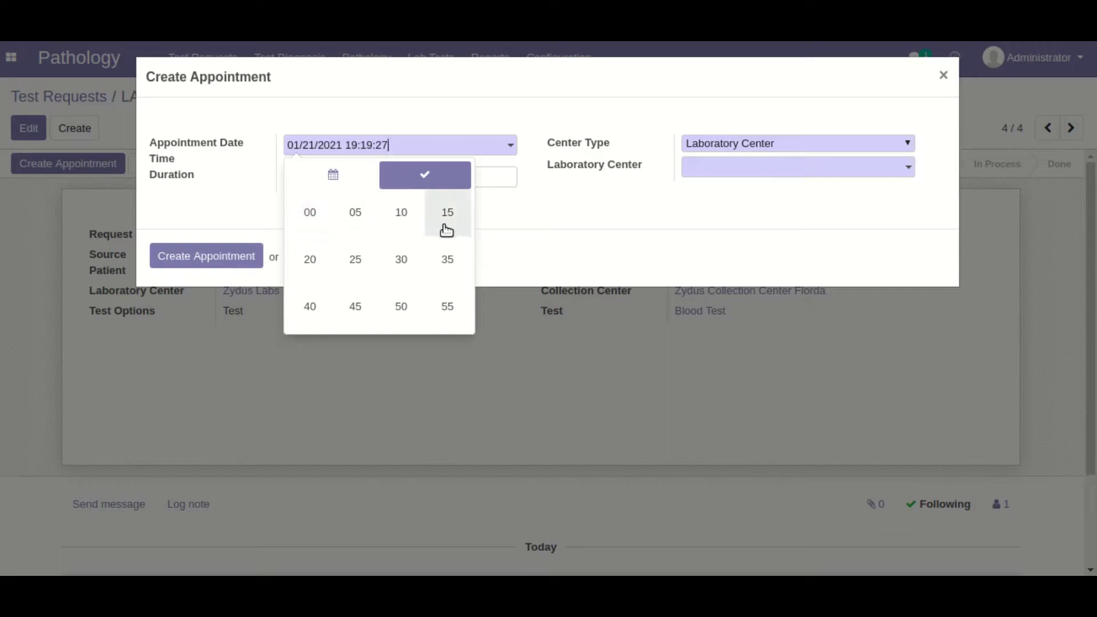
left_click(401, 264)
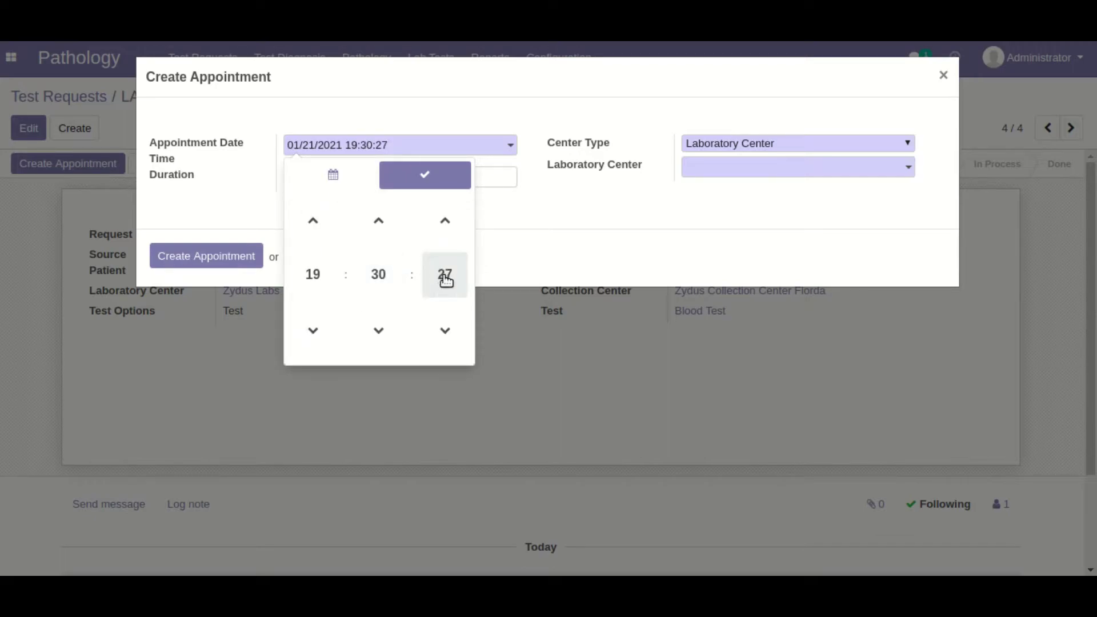
left_click(444, 276)
left_click(323, 214)
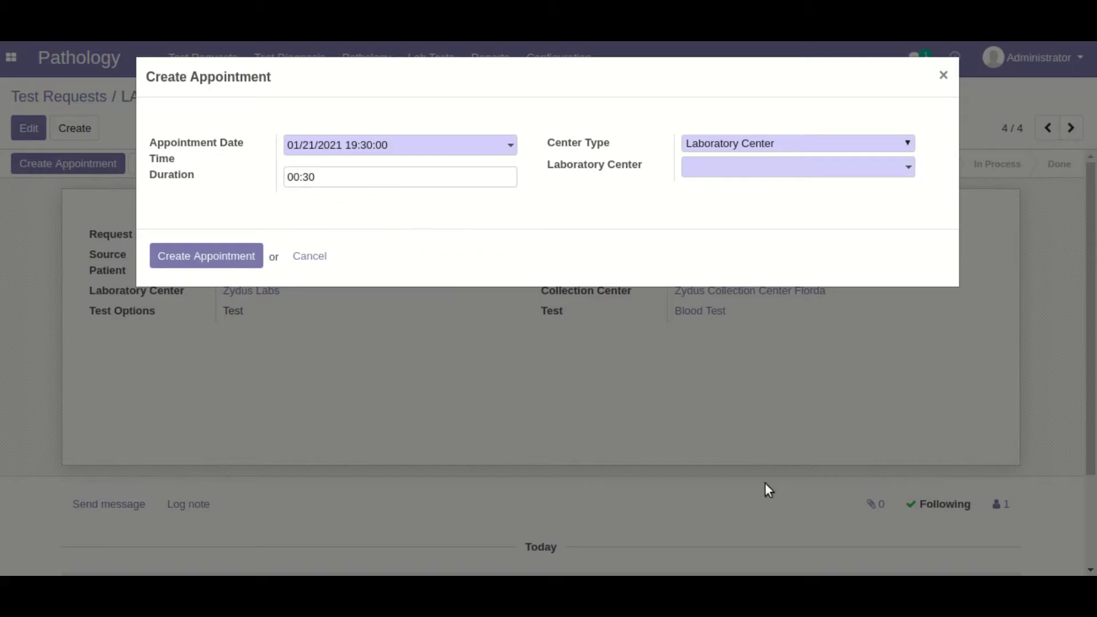
Step: Set the appointment's laboratory center to Zydus Labs and create the appointment
left_click(788, 166)
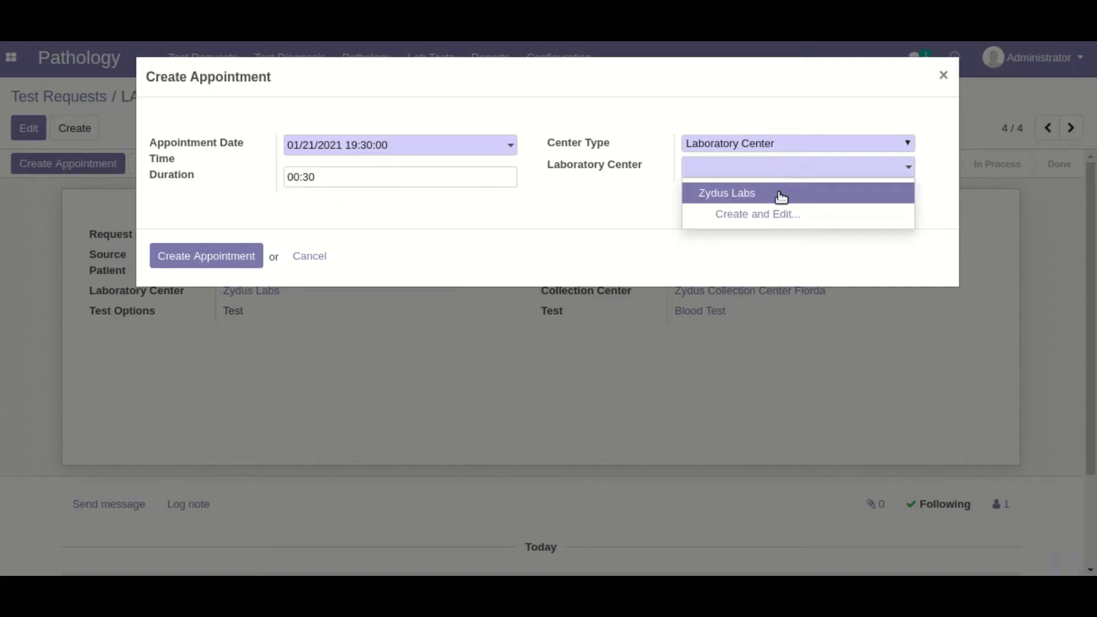
left_click(781, 194)
left_click(249, 264)
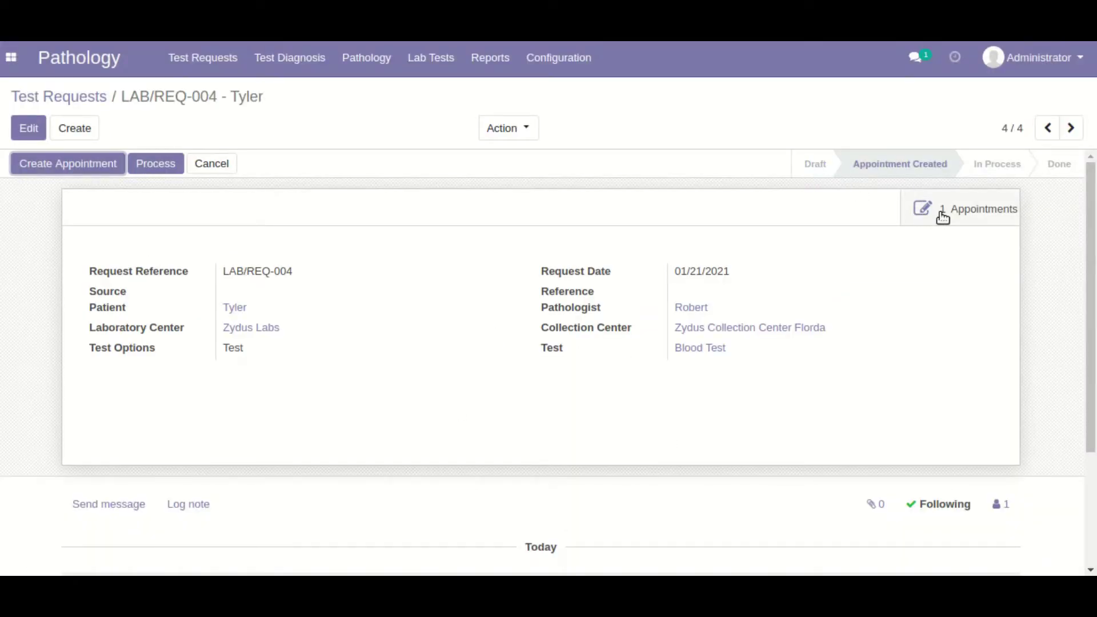
Step: View the appointment calendar for the week of Jan 17 – 23, 2021 and check the details of Friday's appointment
left_click(211, 64)
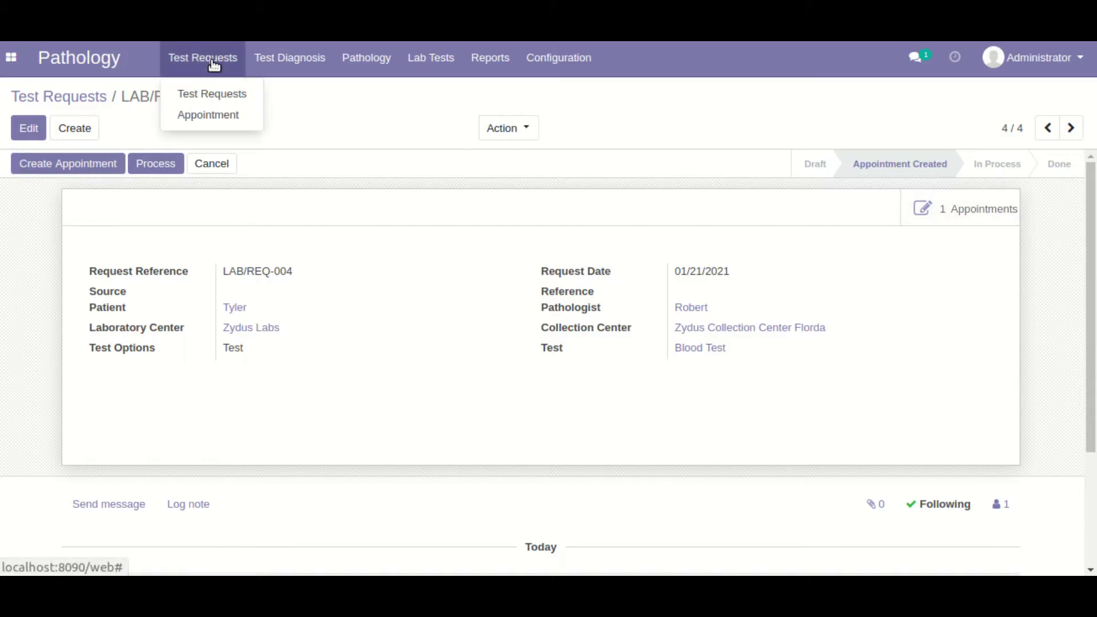
left_click(219, 117)
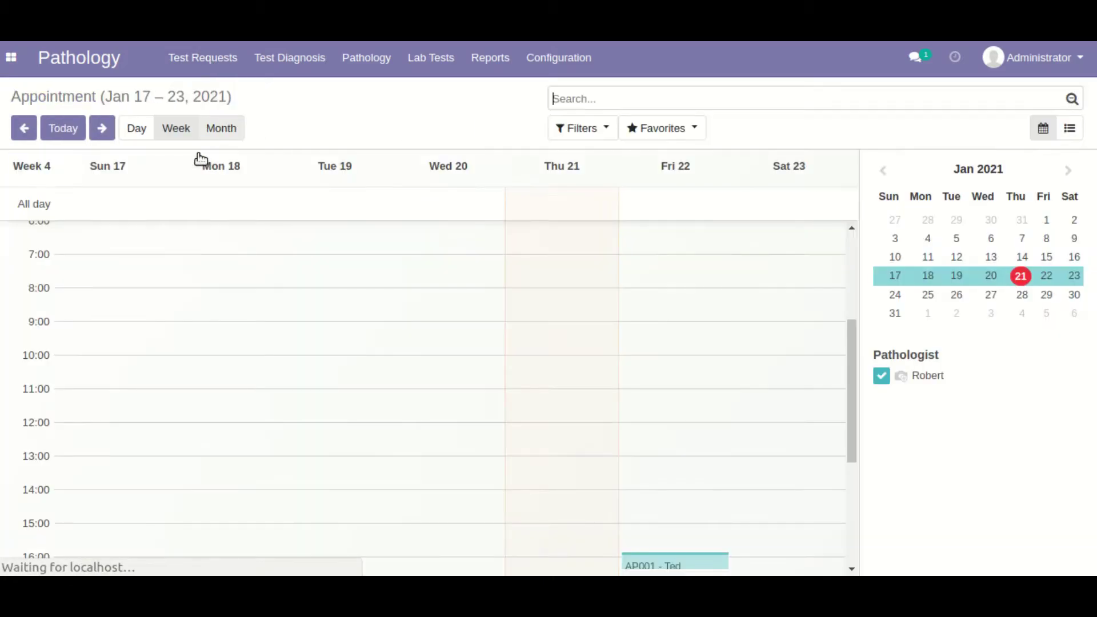
scroll(748, 348, "down", 2)
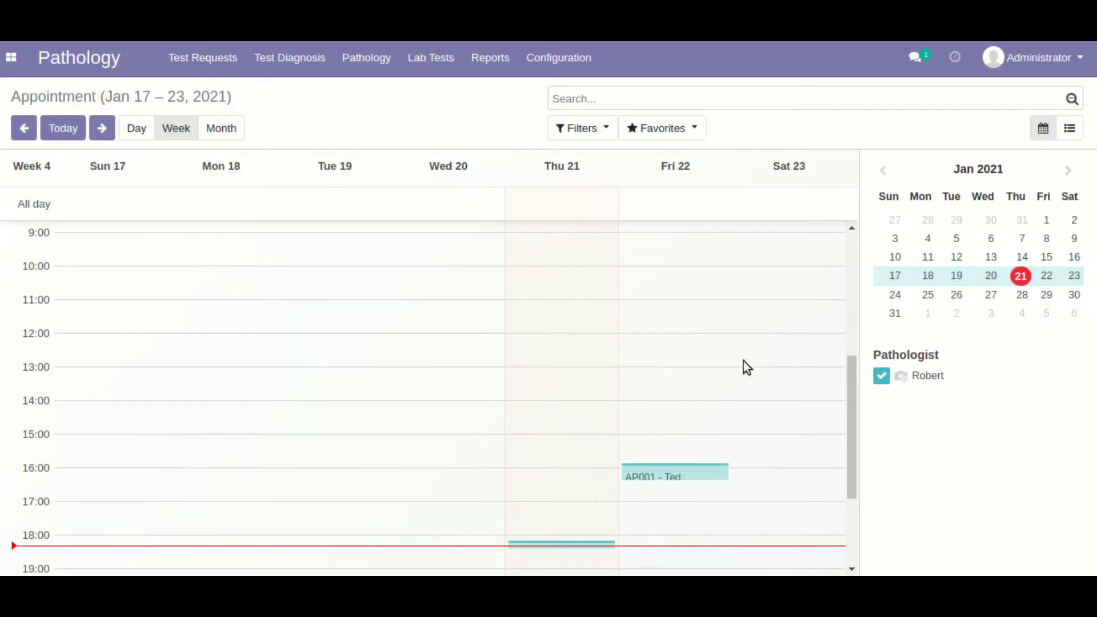
left_click(665, 472)
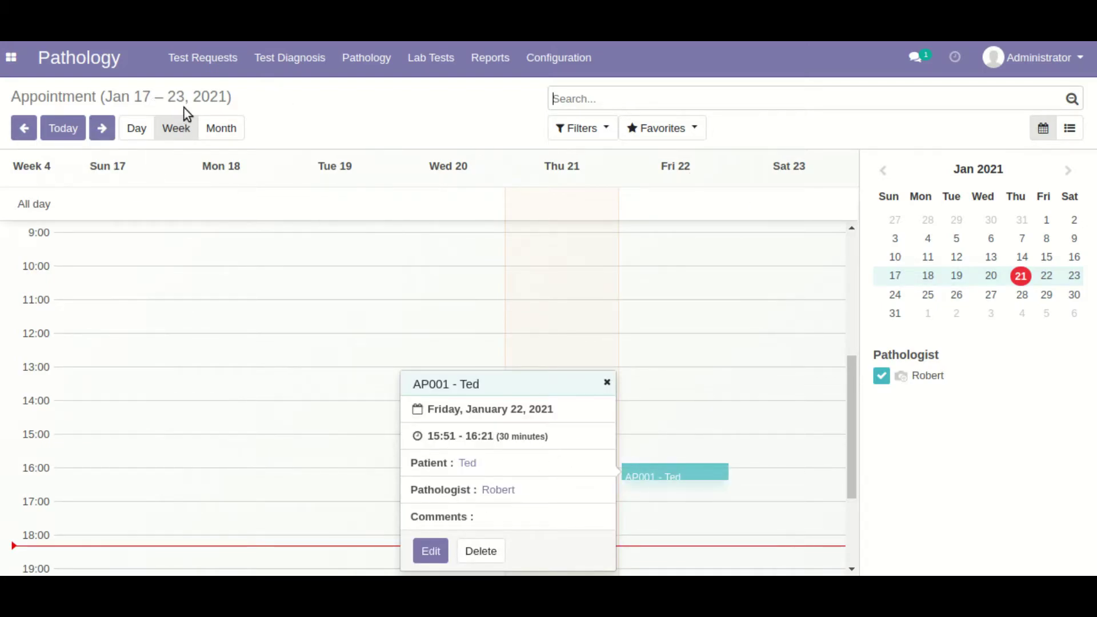
Step: Open the appointment linked to the newest test request and move it into processing
left_click(203, 58)
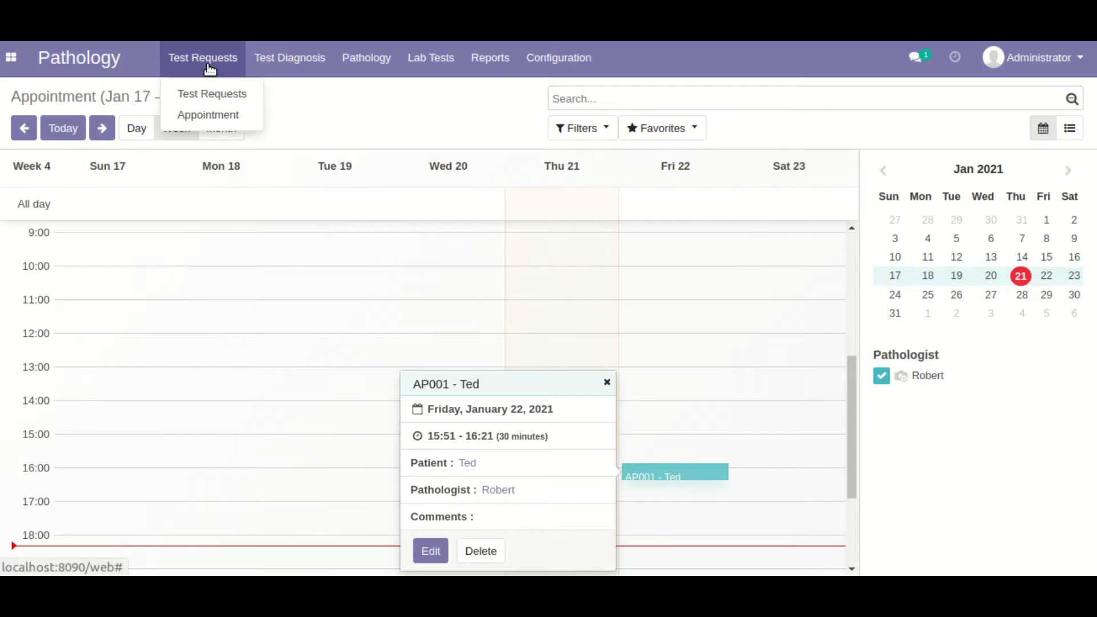
left_click(200, 95)
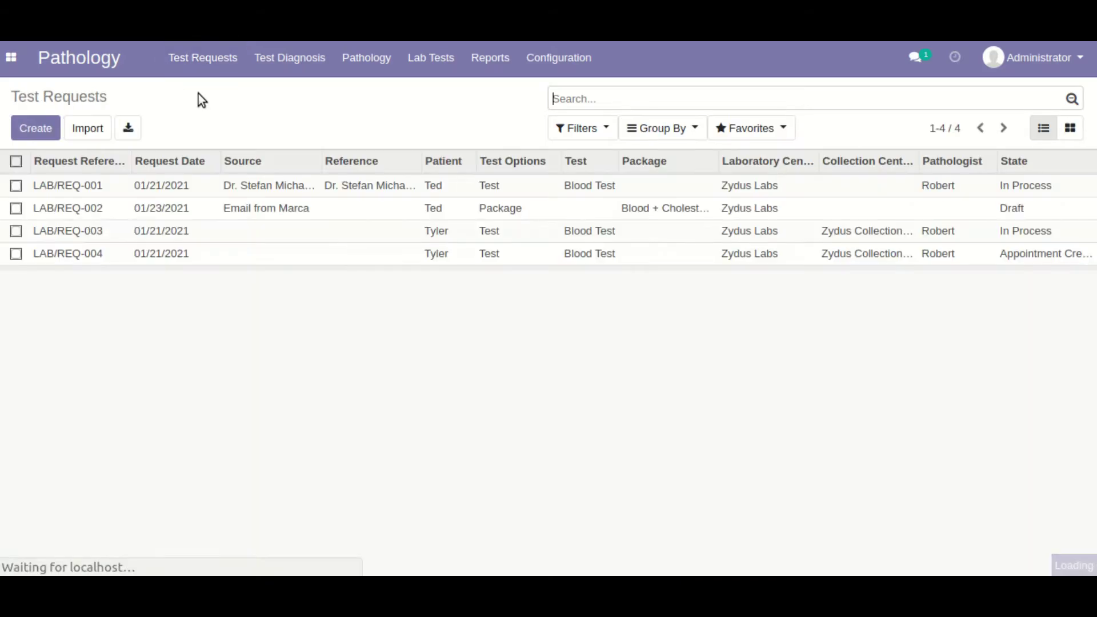
left_click(219, 255)
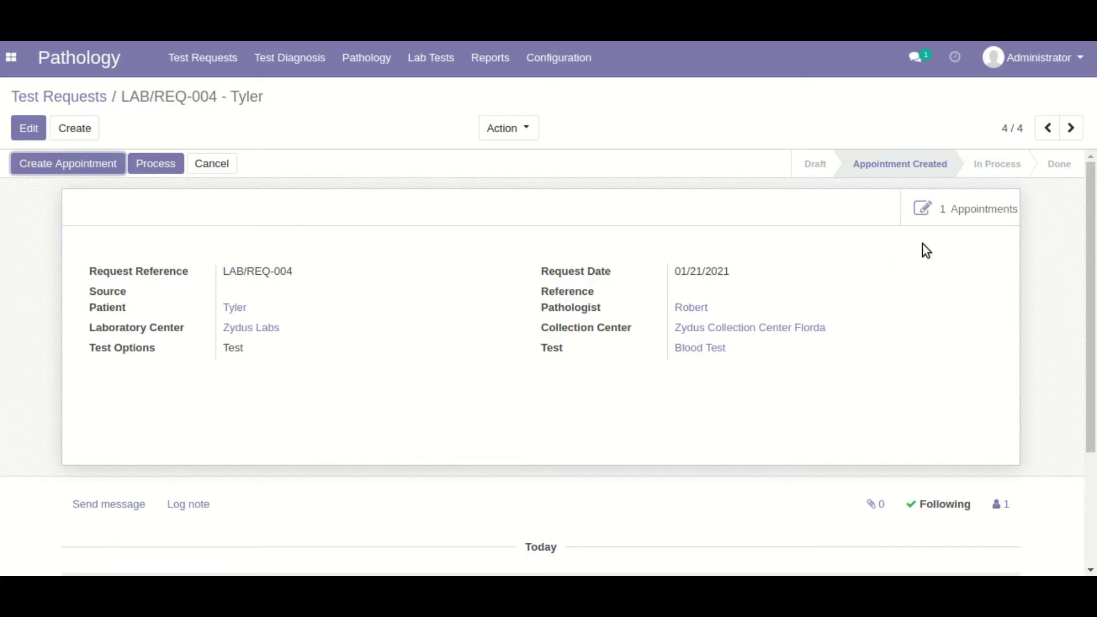
left_click(965, 210)
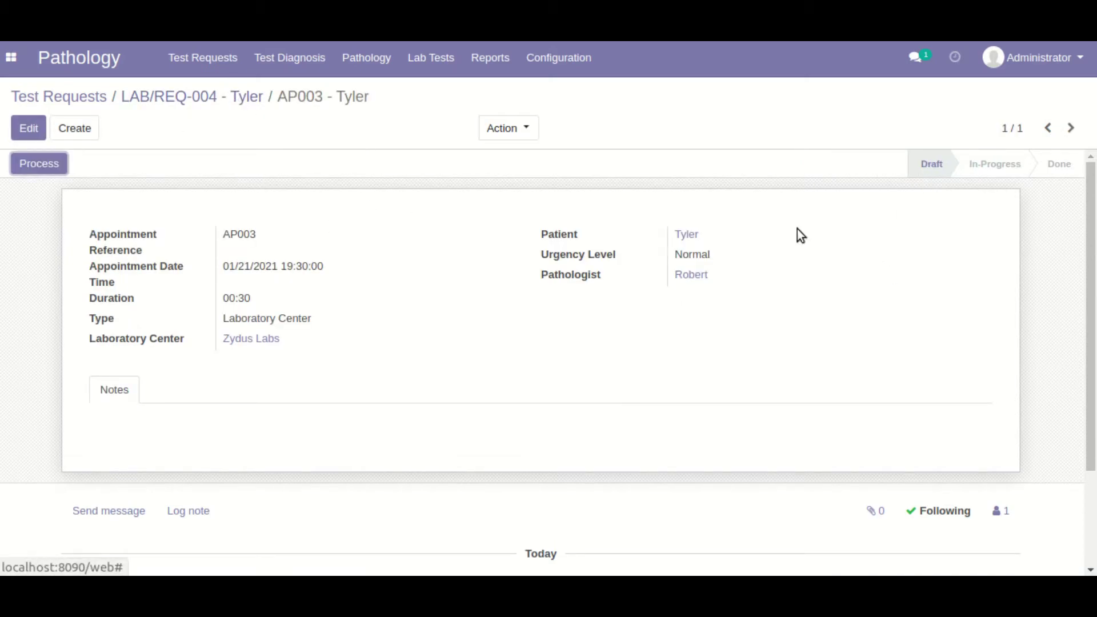
left_click(48, 167)
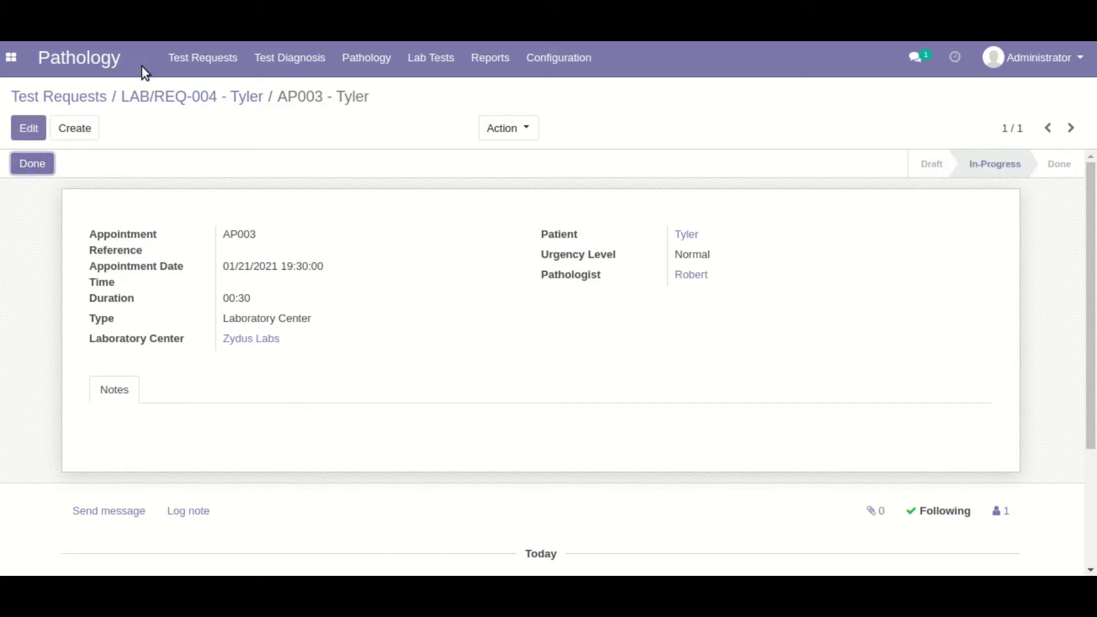
Step: Return to the test request and process it by creating a test diagnosis with sample type Blood
left_click(236, 102)
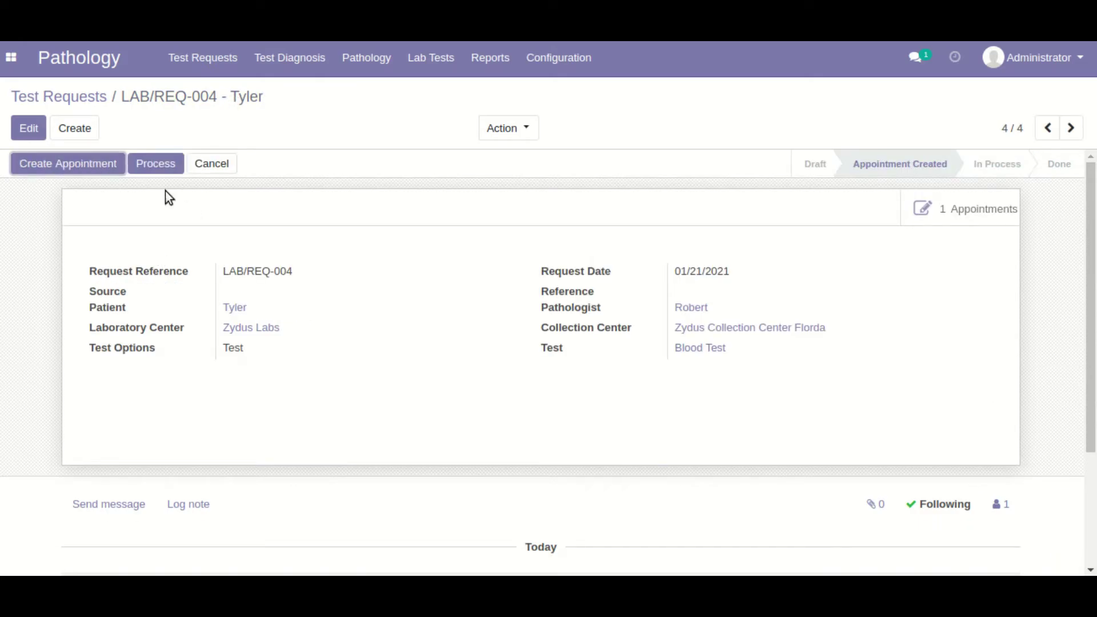
left_click(92, 164)
left_click(169, 167)
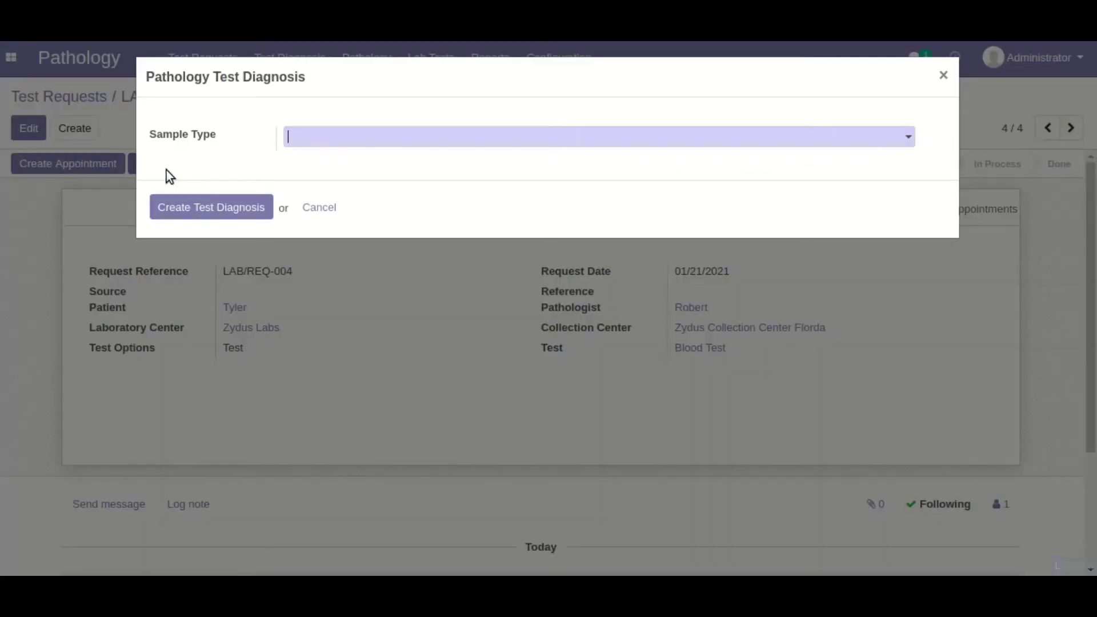
left_click(312, 143)
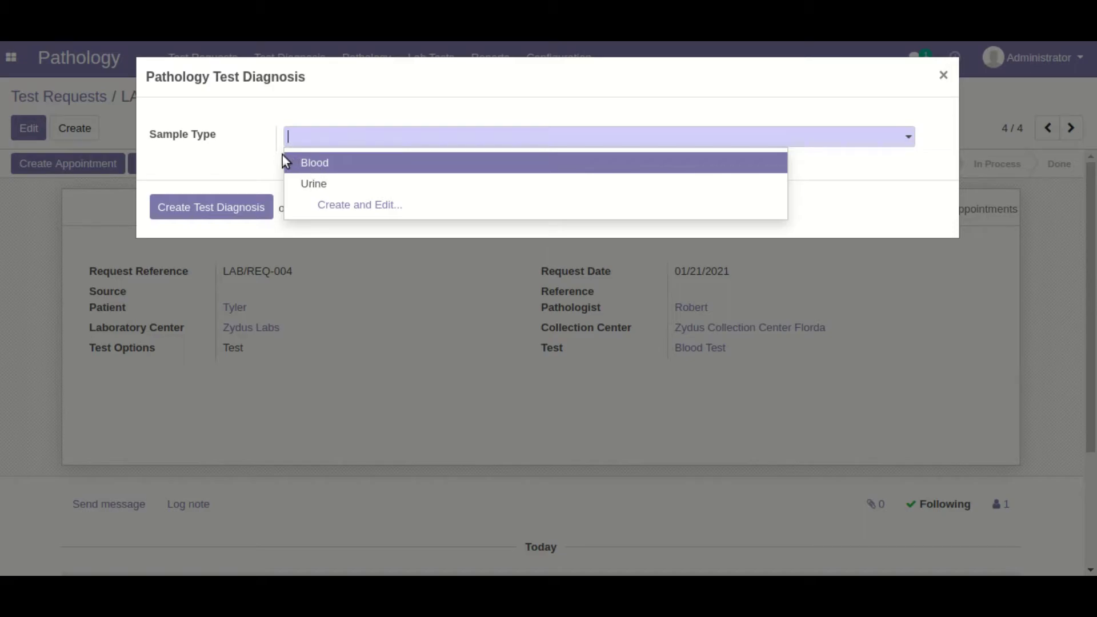
left_click(317, 166)
left_click(182, 211)
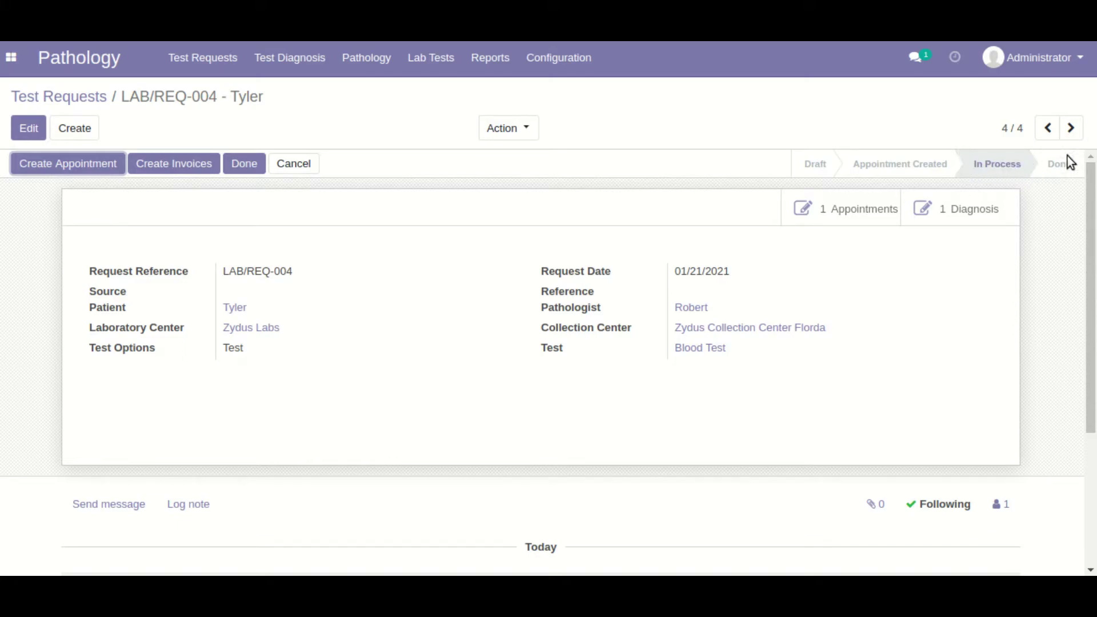
Step: Open the request's diagnosis, assign the first listed technician, and save the record
left_click(973, 212)
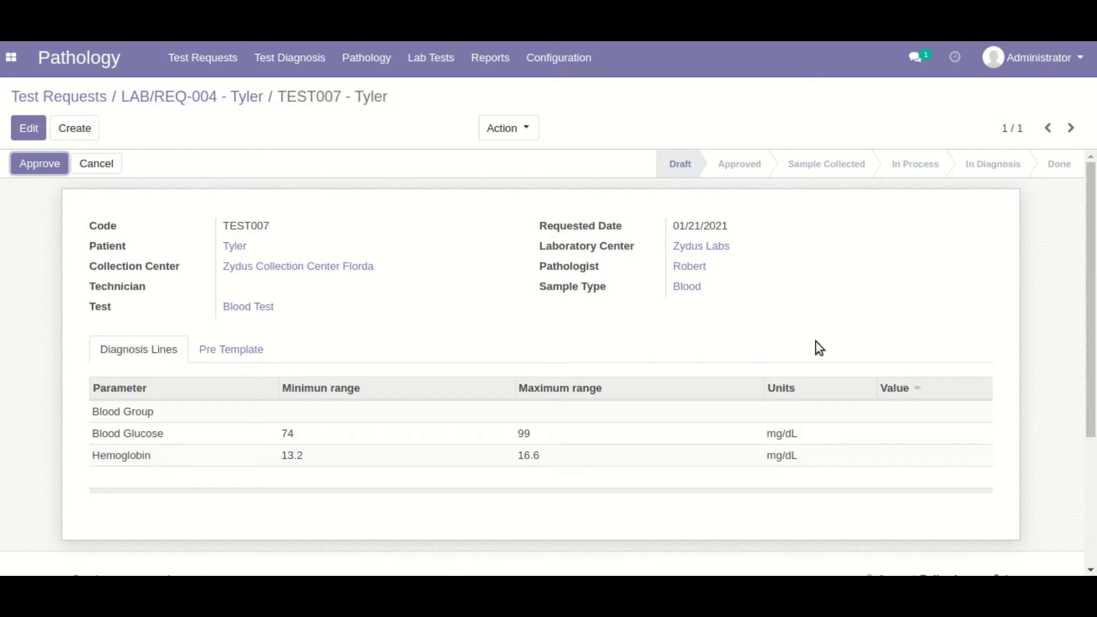
left_click(39, 133)
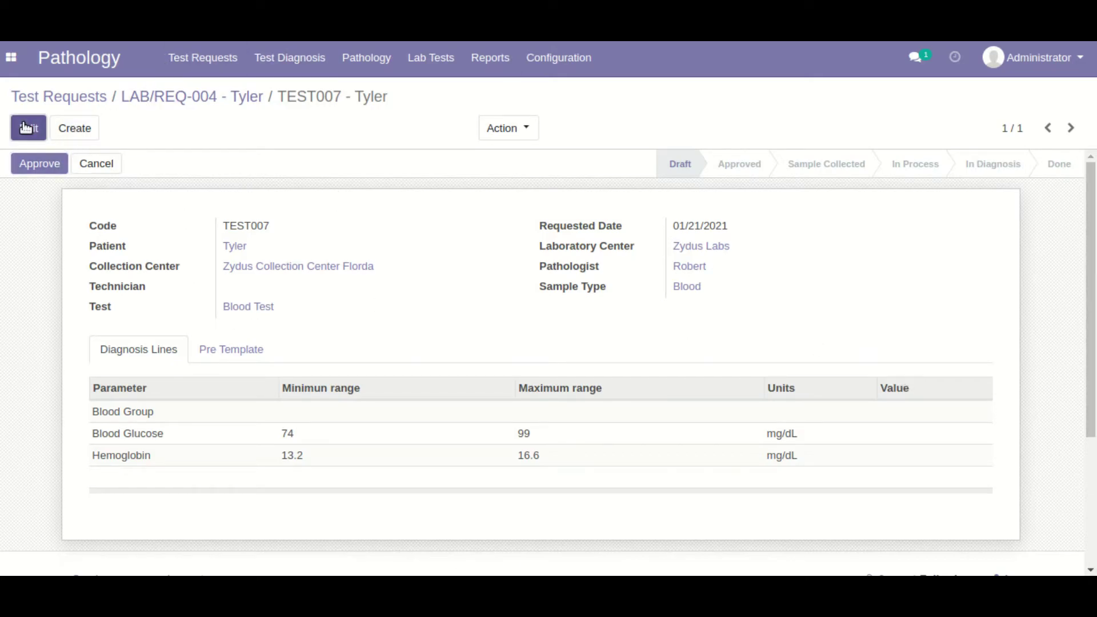
left_click(344, 308)
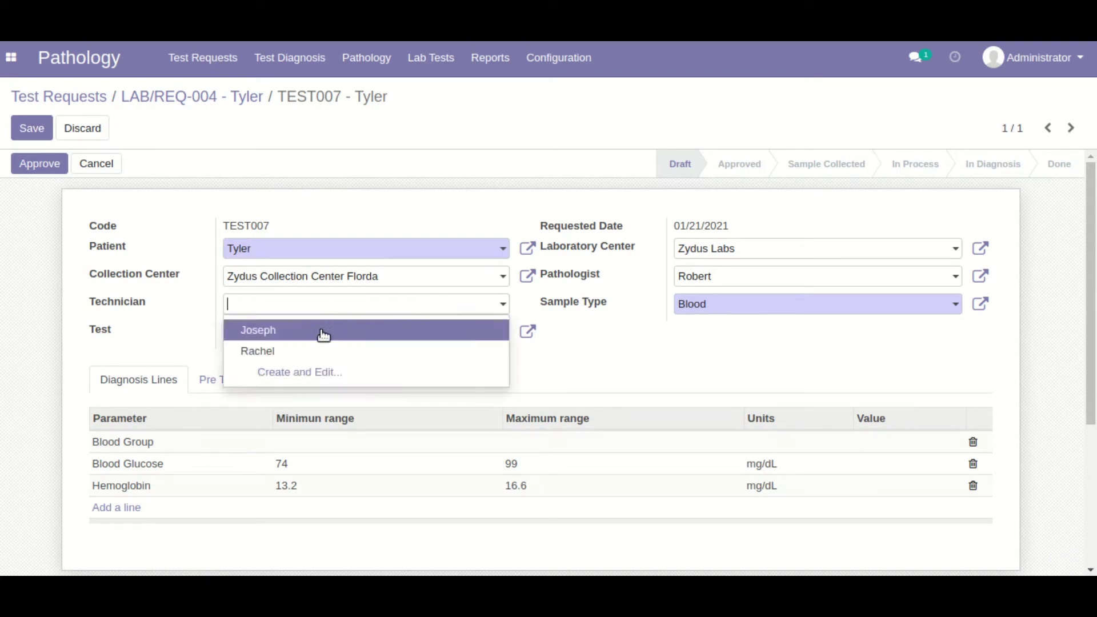
left_click(349, 340)
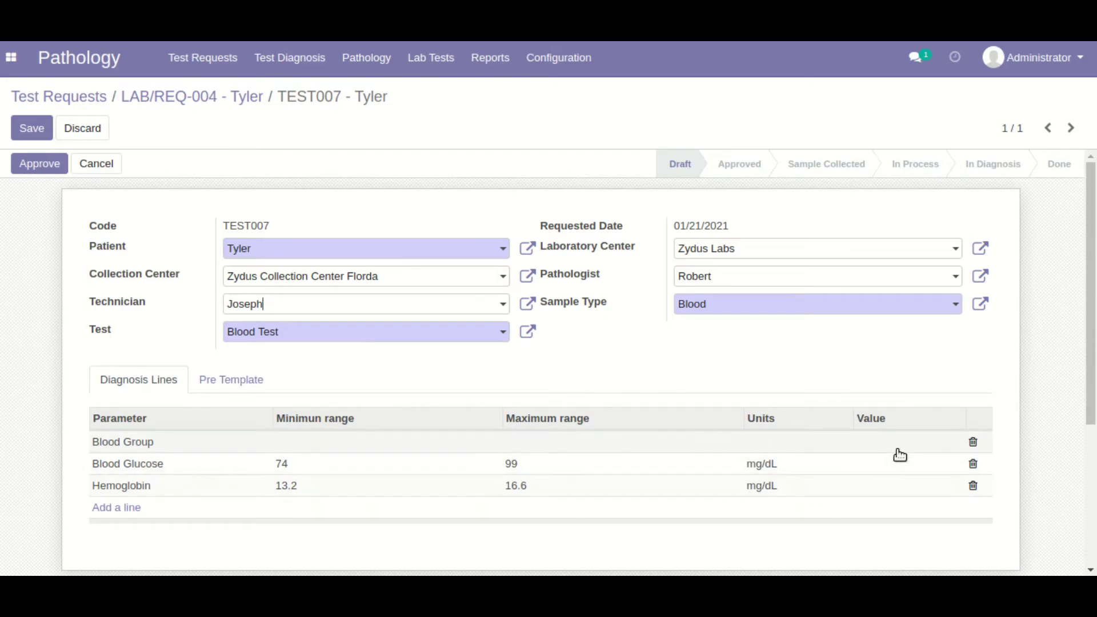
scroll(490, 353, "down", 1)
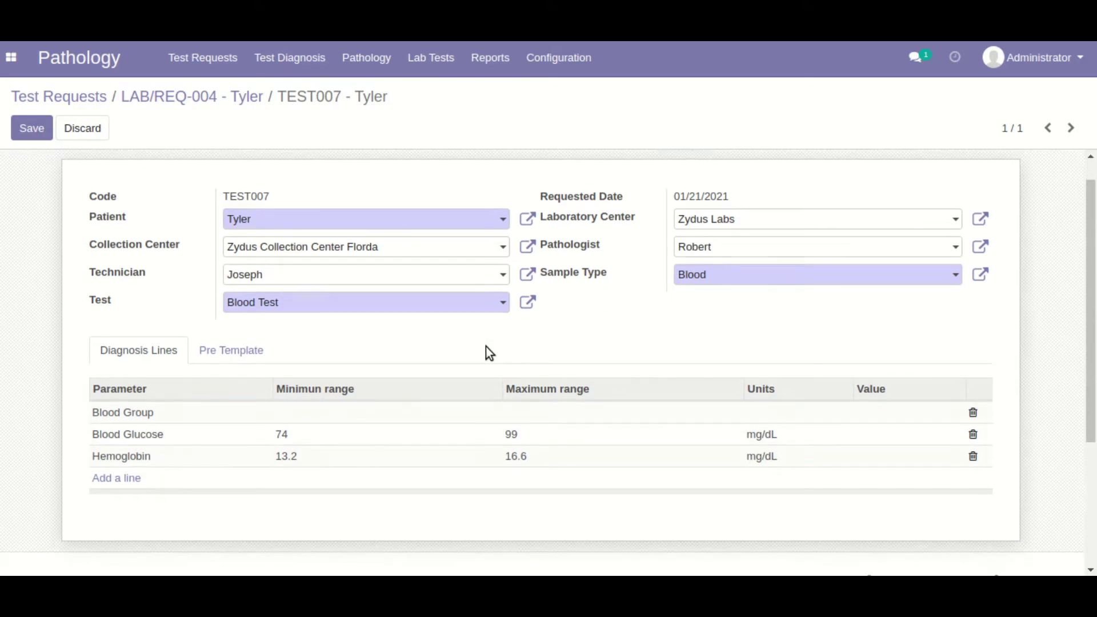
left_click(25, 129)
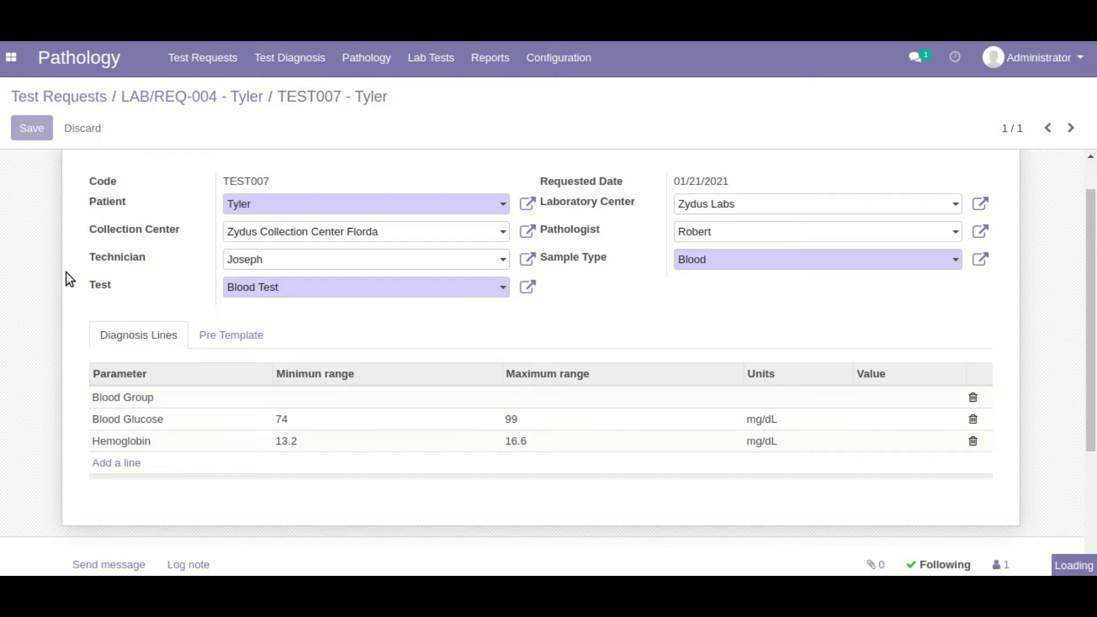
Step: Approve the test diagnosis, mark its sample as collected, and advance it to In Process
left_click(38, 164)
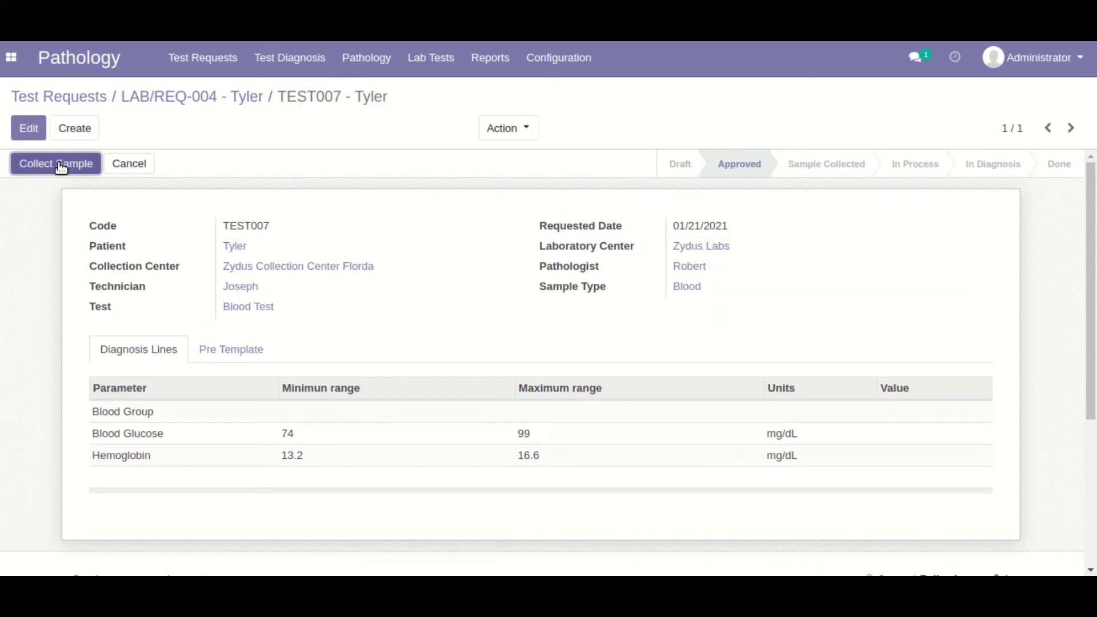
left_click(62, 166)
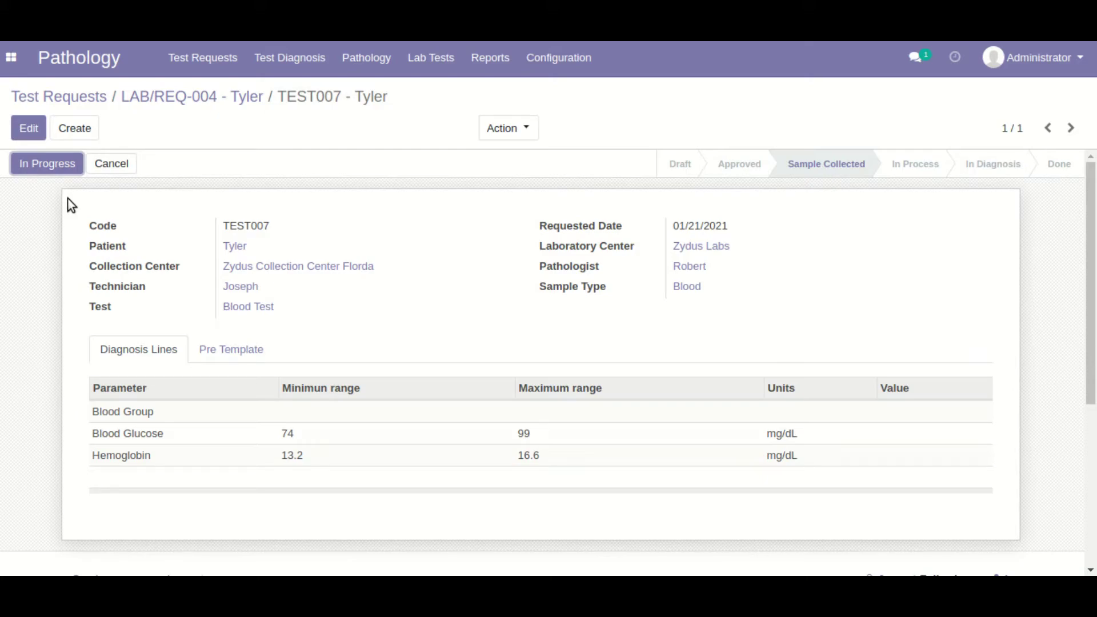
left_click(42, 169)
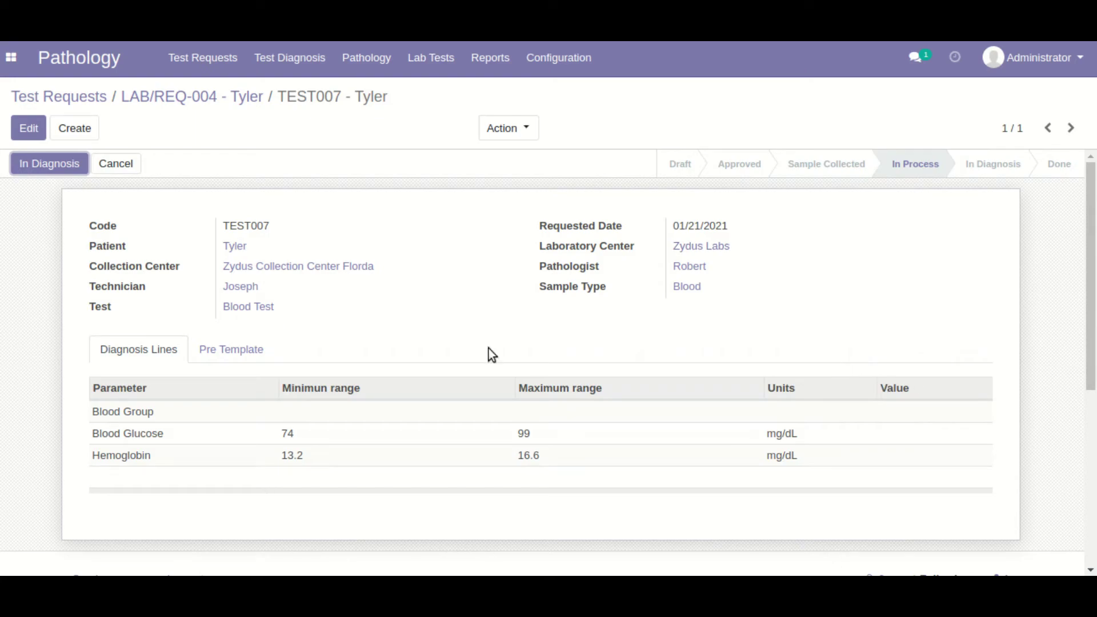
Step: Enter the diagnosis values Blood Group A+, Blood Glucose 105 and Hemoglobin 16.0, and save the record
left_click(29, 128)
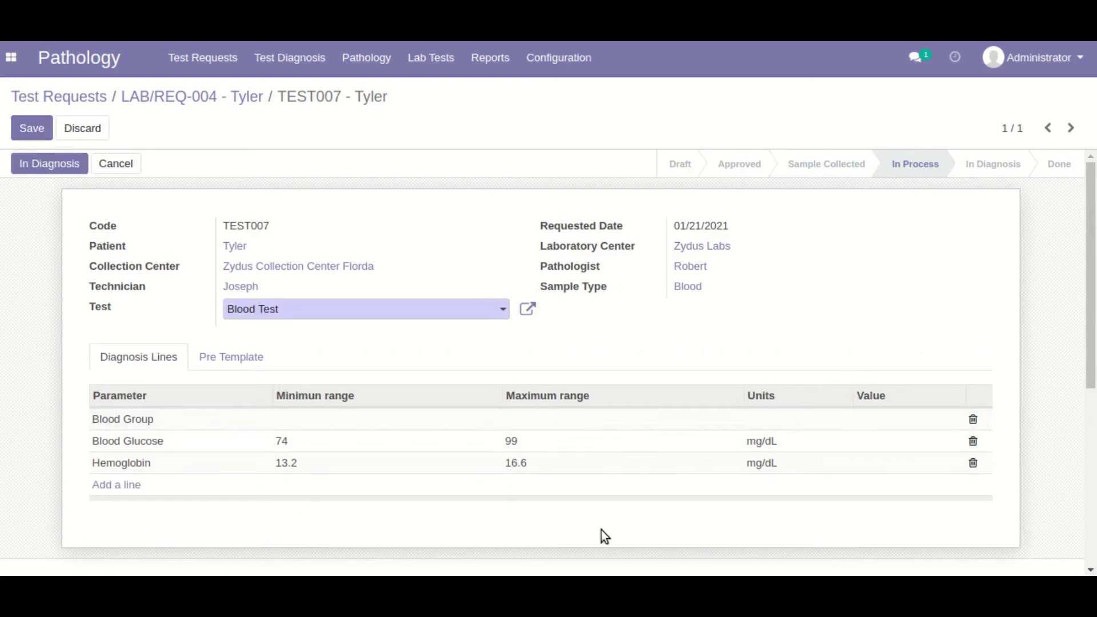
left_click(911, 420)
type("A+")
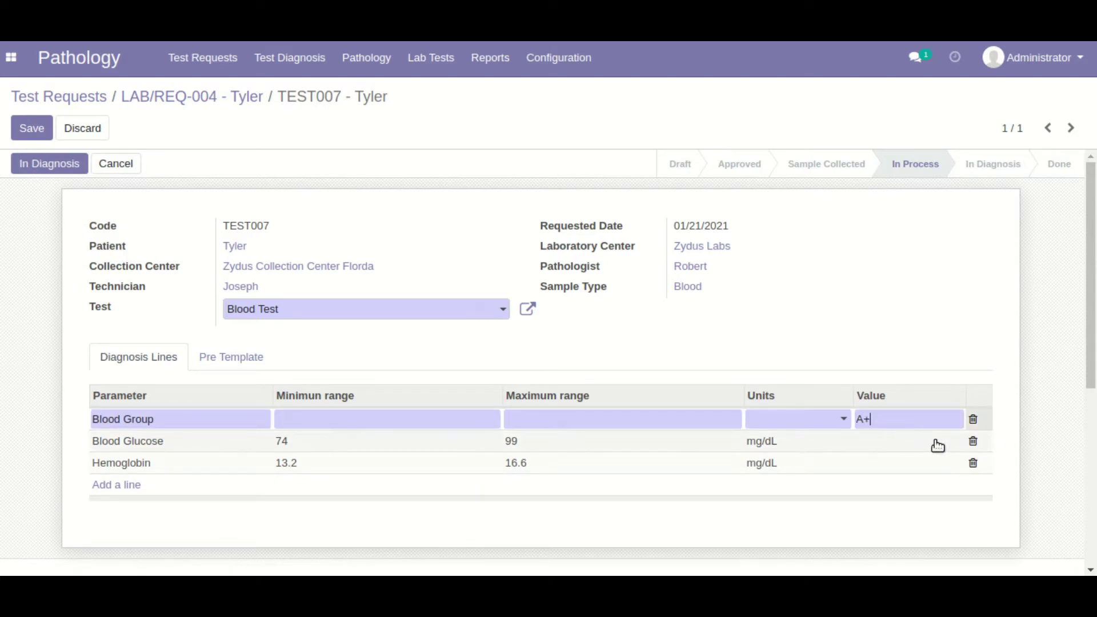
left_click(898, 451)
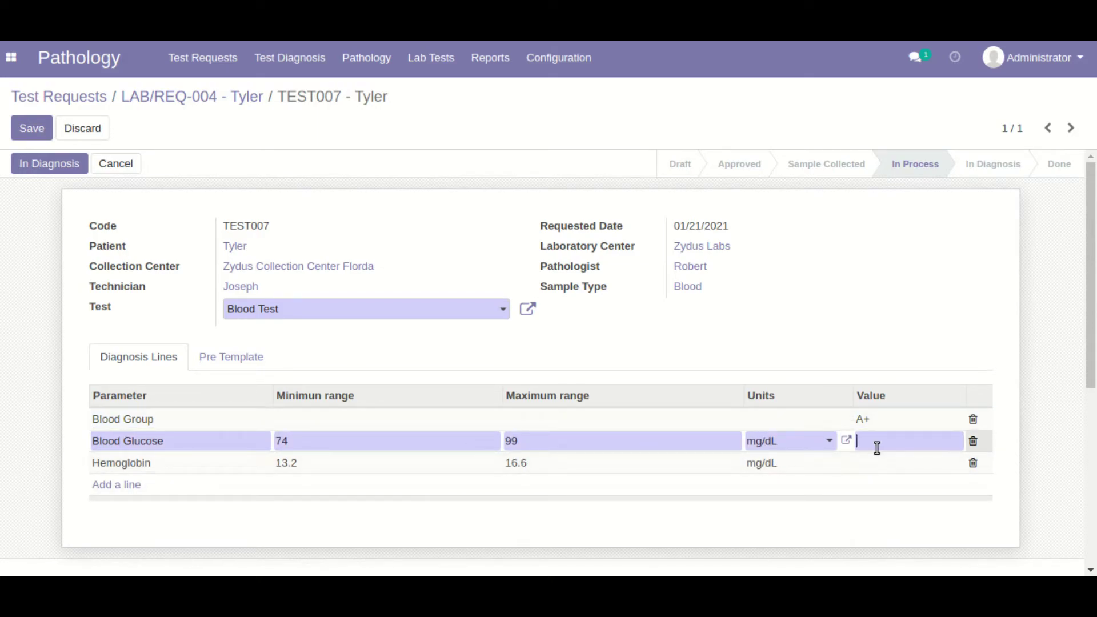
type("105")
left_click(901, 464)
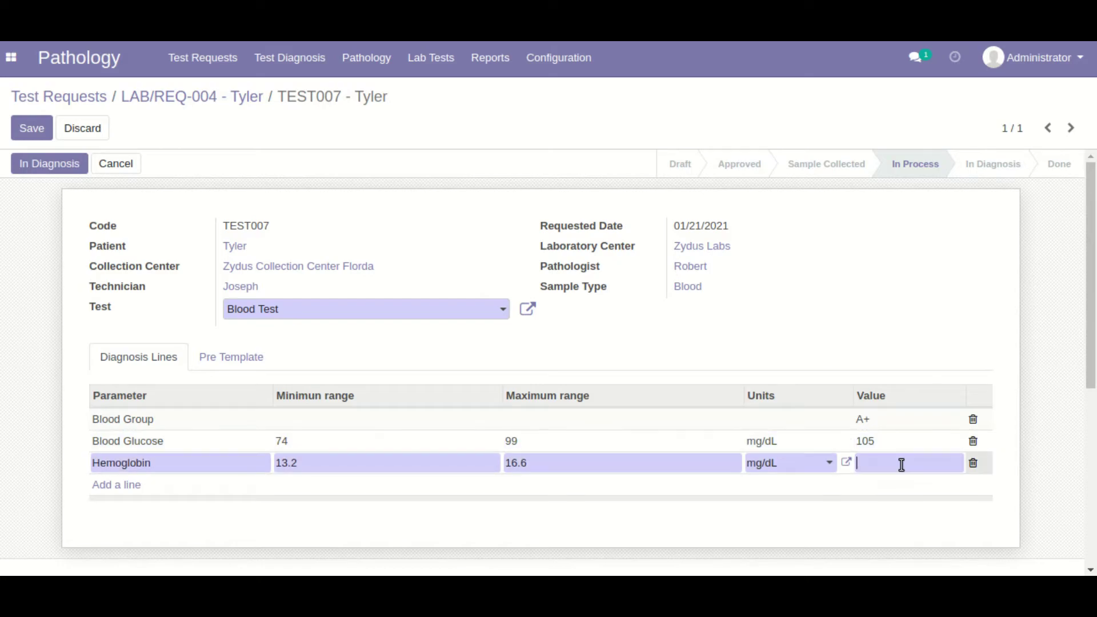
type("16.0")
left_click(32, 128)
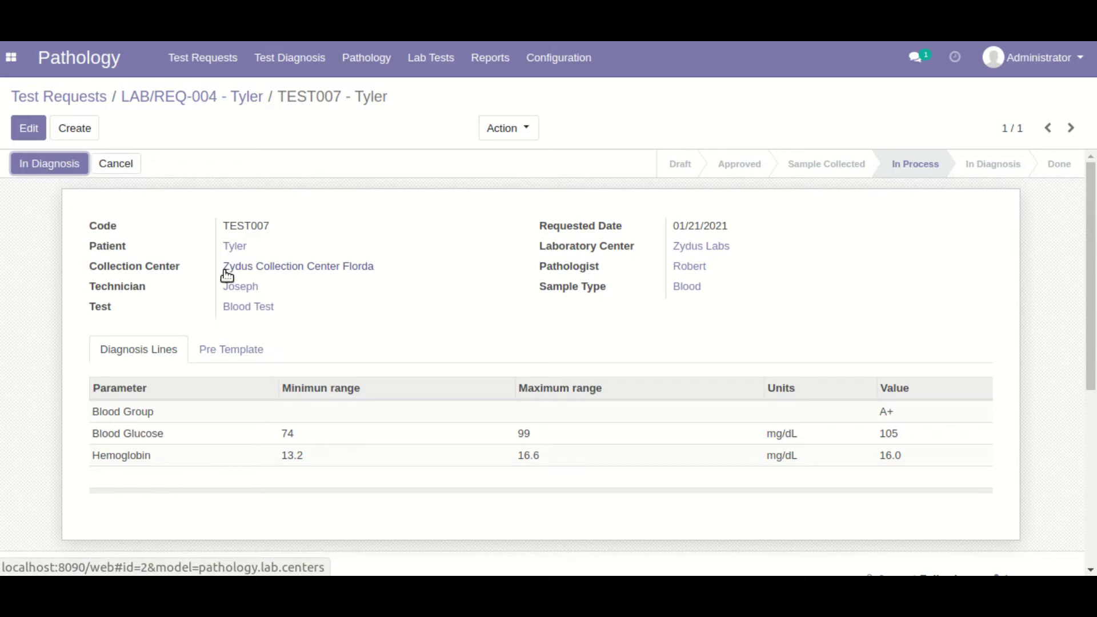
Step: Advance the test diagnosis to the In Diagnosis stage
right_click(3, 194)
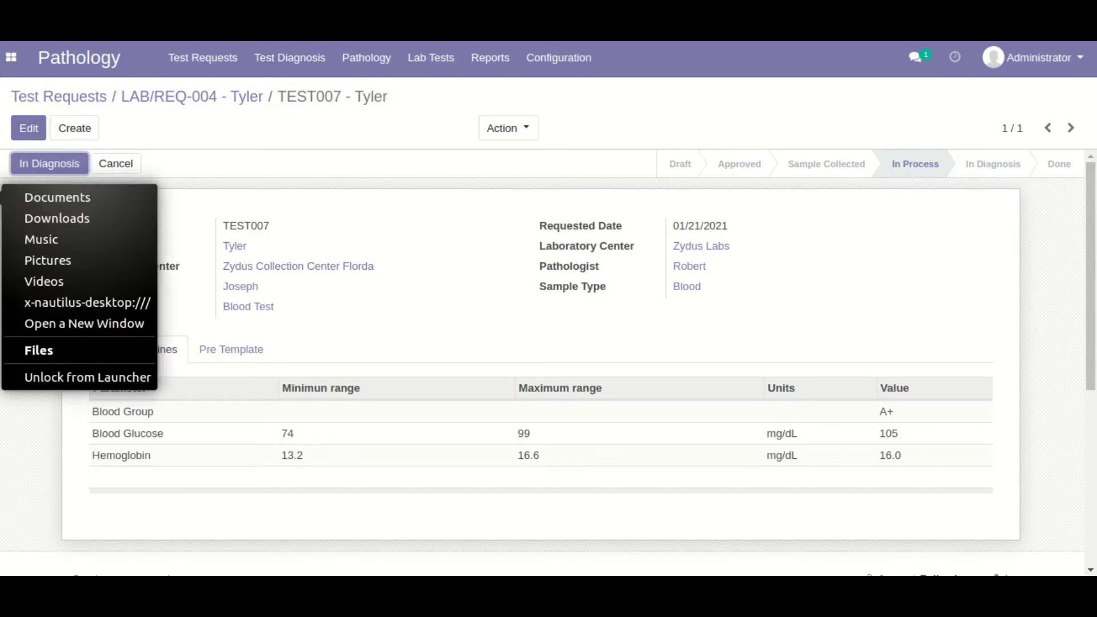
left_click(55, 159)
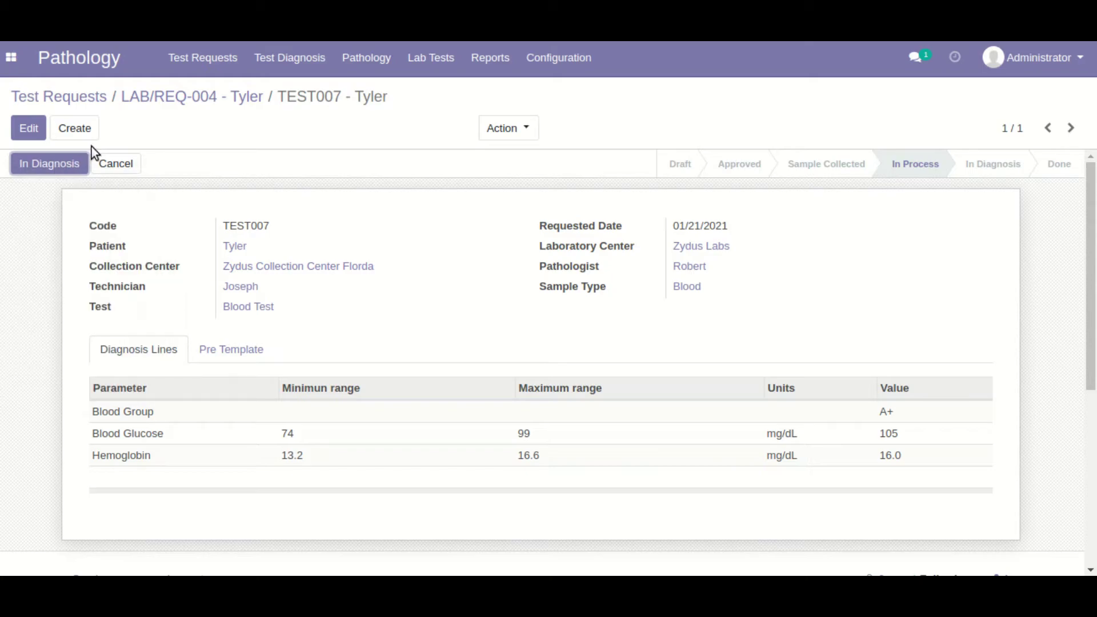
left_click(64, 166)
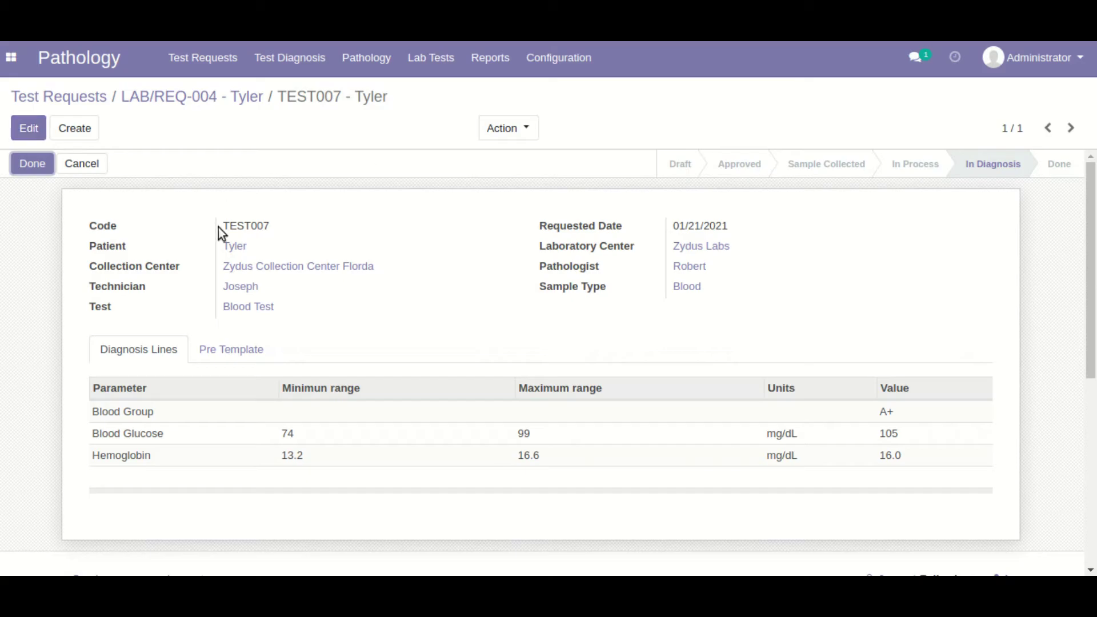
Step: Save the diagnosis result "Hemoglobin looks fine. Blood sugar is slightly higher than normal." and mark the diagnosis as done
left_click(29, 128)
scroll(203, 323, "down", 3)
left_click(138, 415)
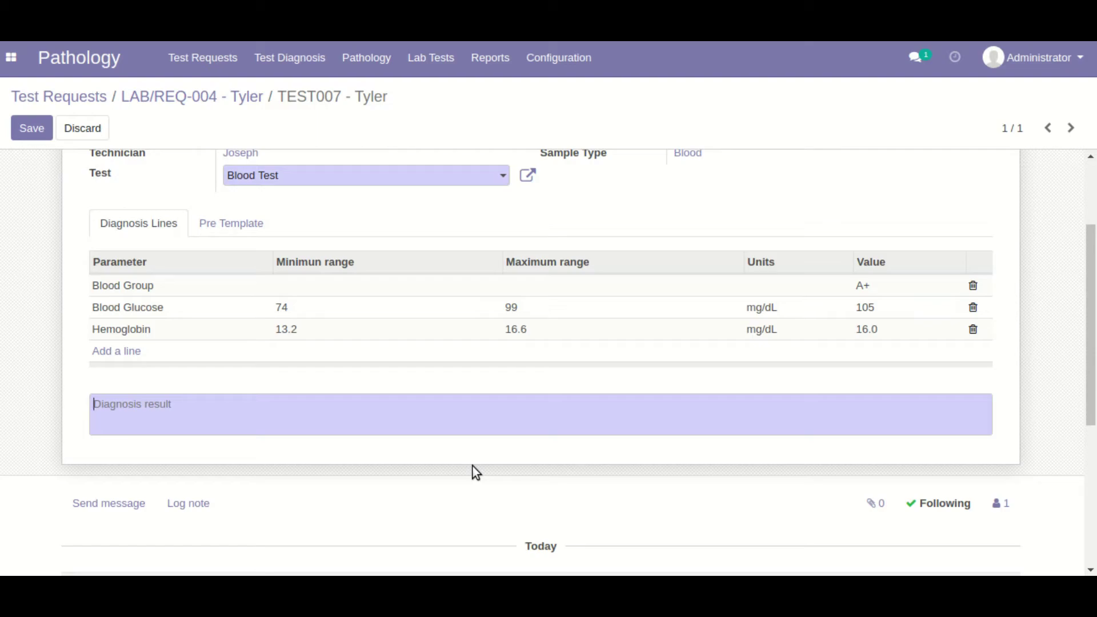
type("Hem")
type("oglobin looks fine. ")
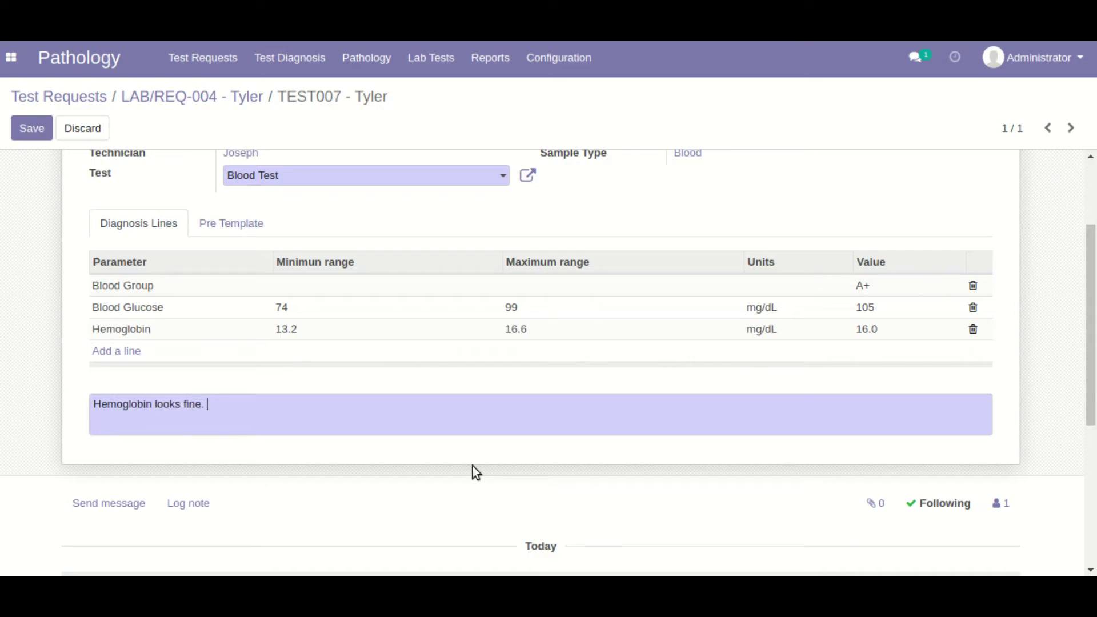
type("Blood sugar is sligh")
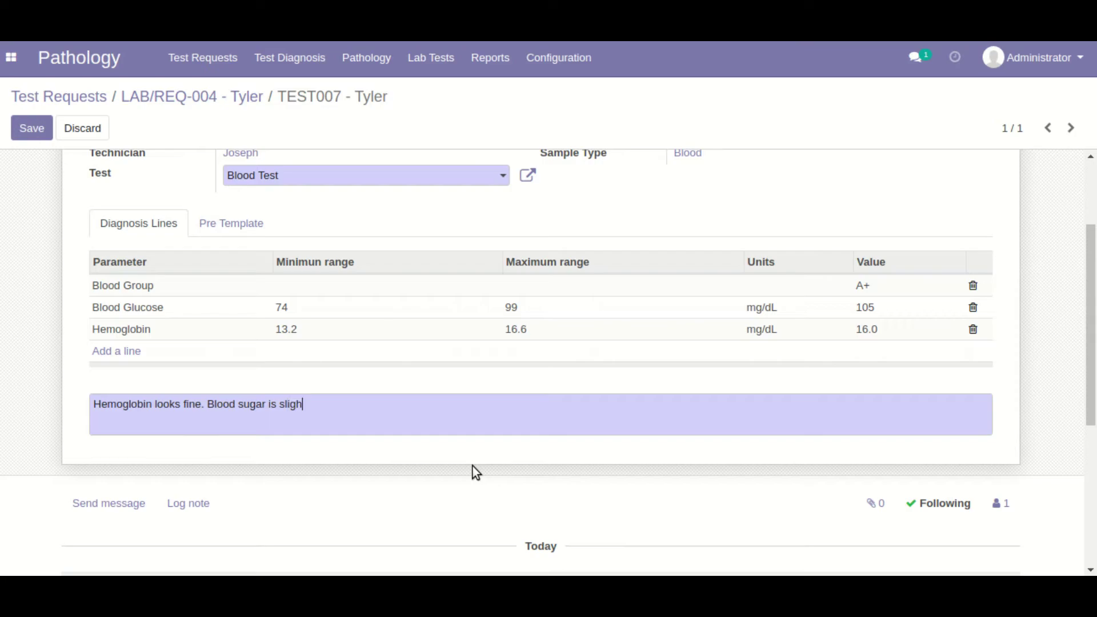
type("tly higher than normal.")
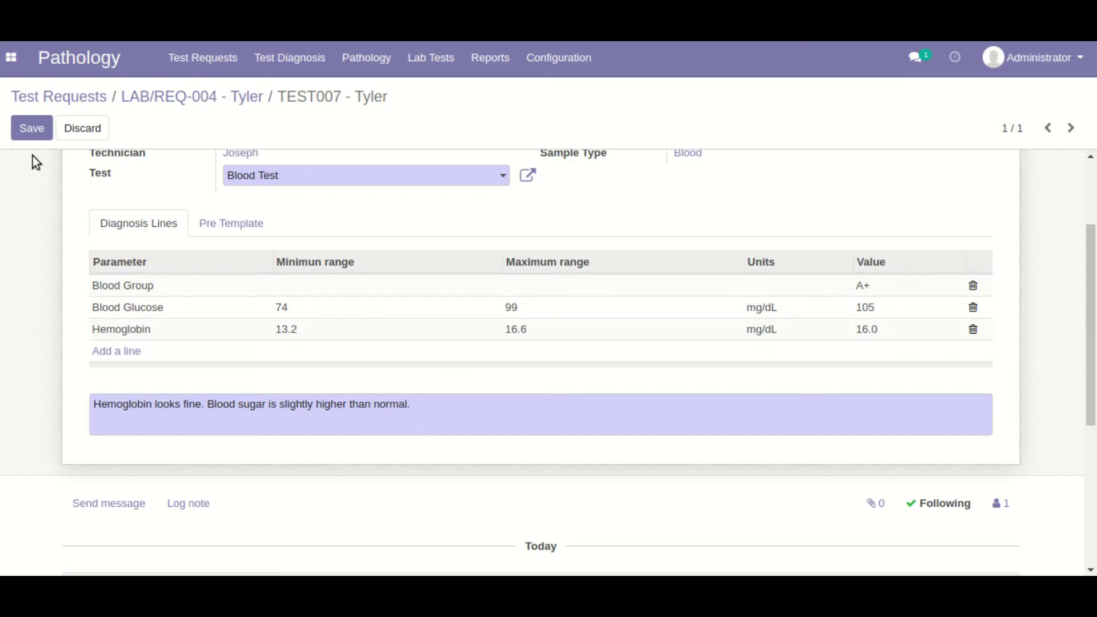
left_click(31, 128)
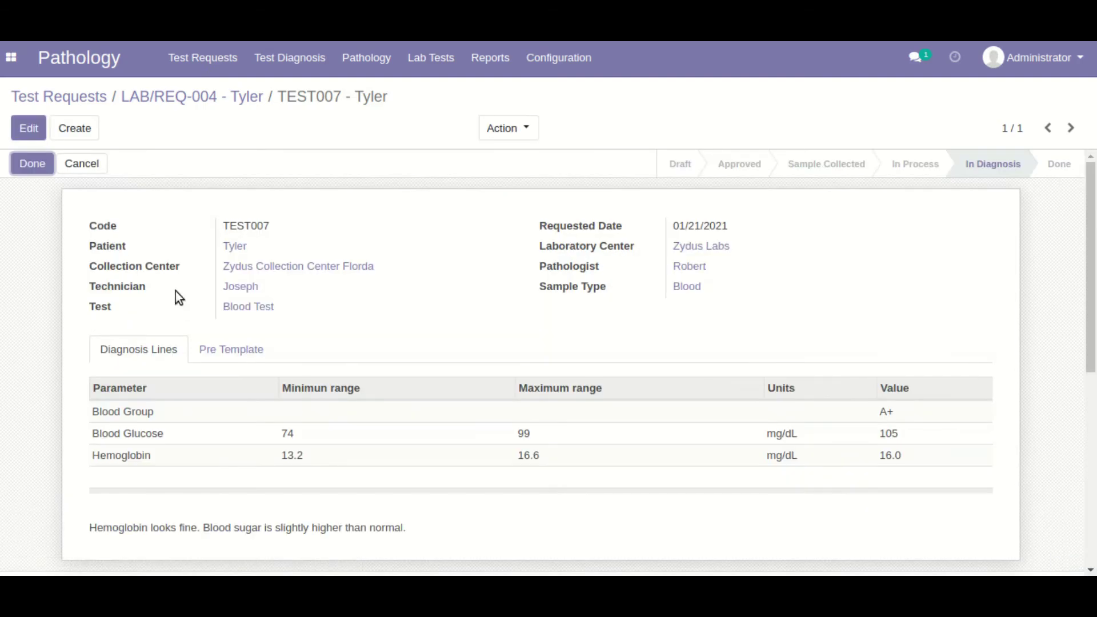
left_click(43, 165)
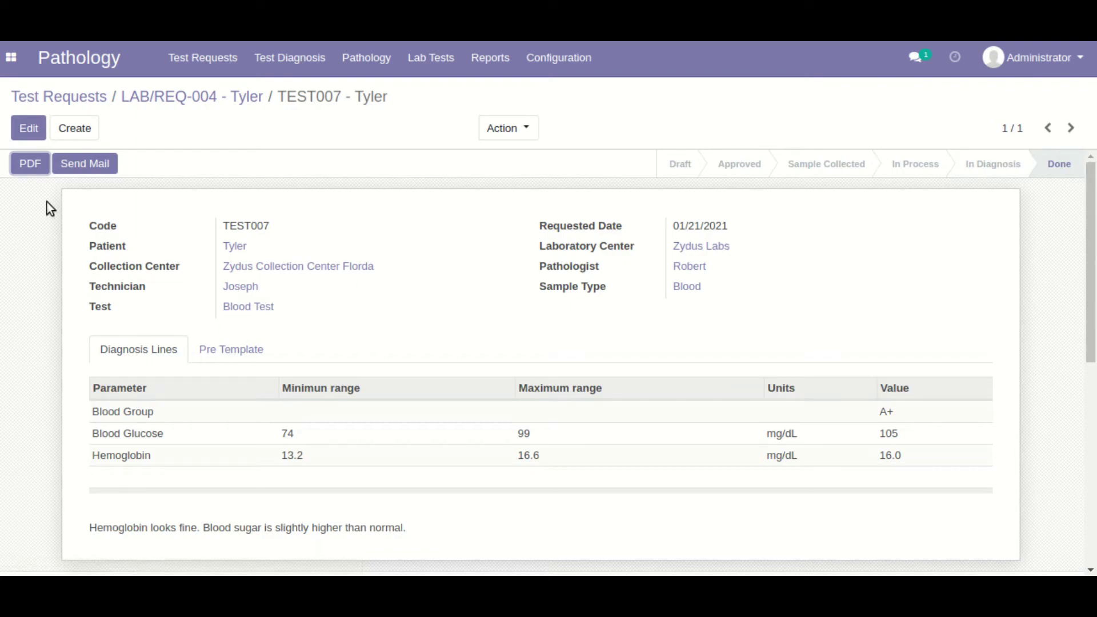
Step: Generate the diagnosis's PDF test report and open the downloaded file to review its contents
left_click(28, 166)
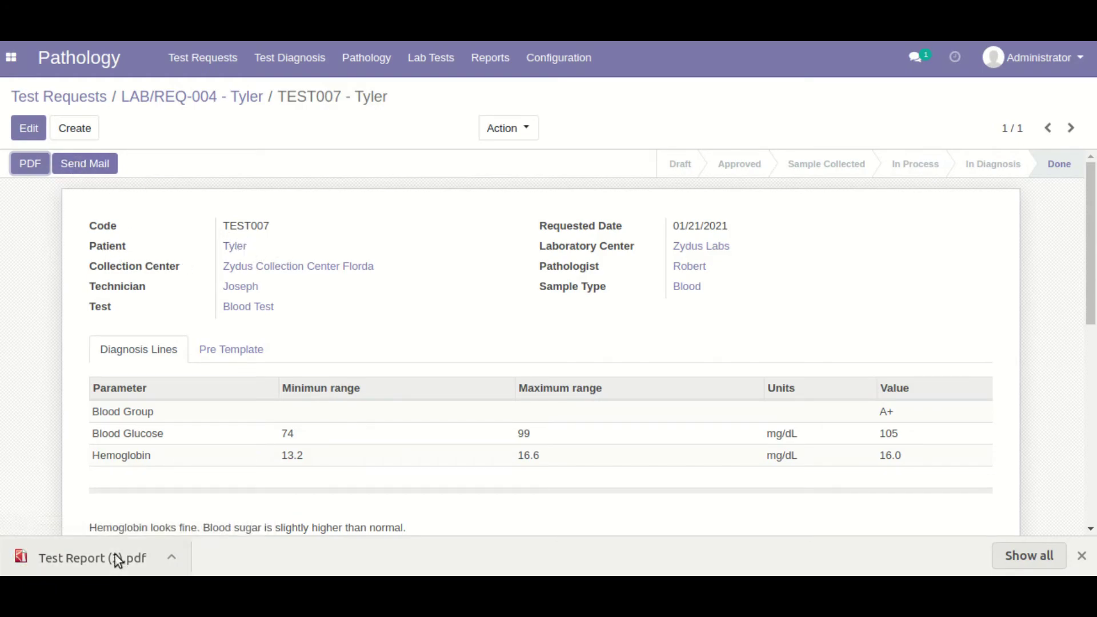
left_click(90, 561)
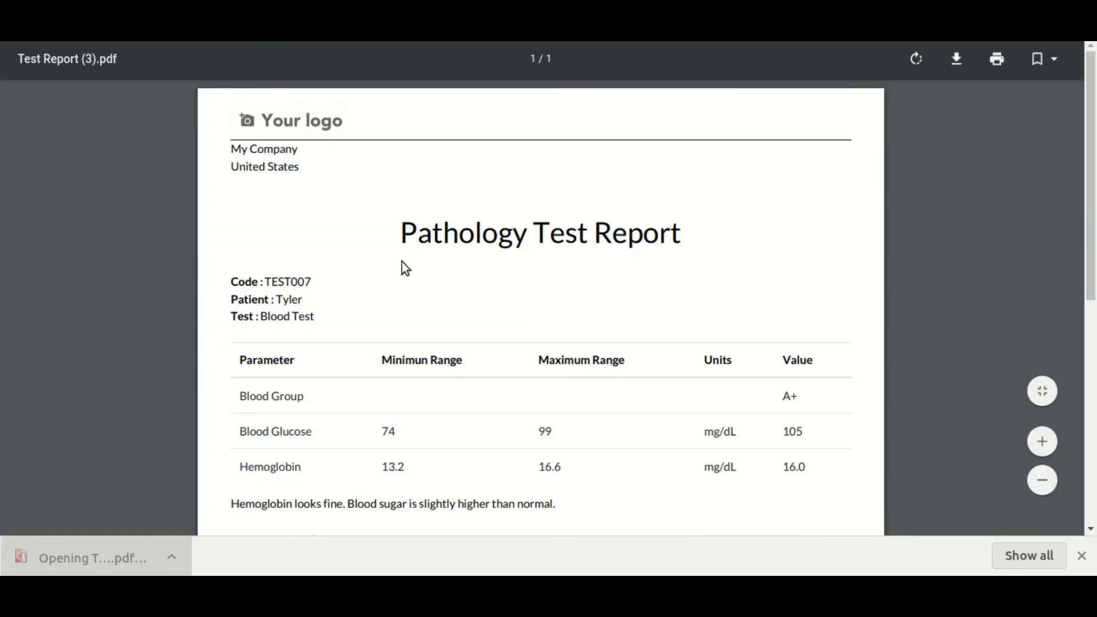
scroll(402, 262, "down", 5)
scroll(402, 262, "up", 2)
scroll(261, 316, "up", 2)
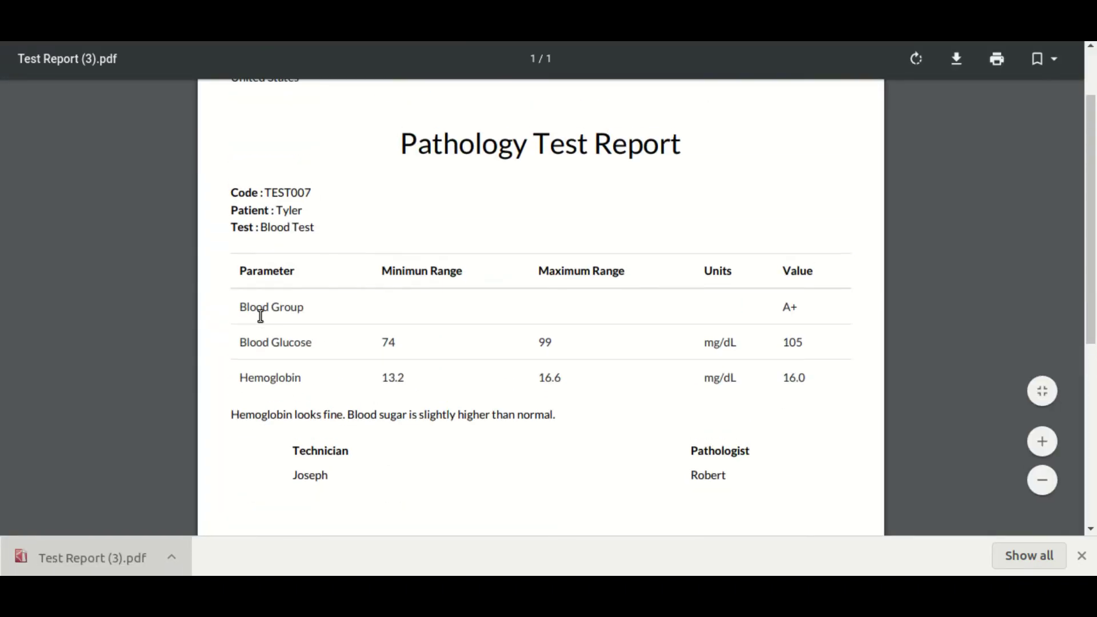
scroll(260, 316, "up", 2)
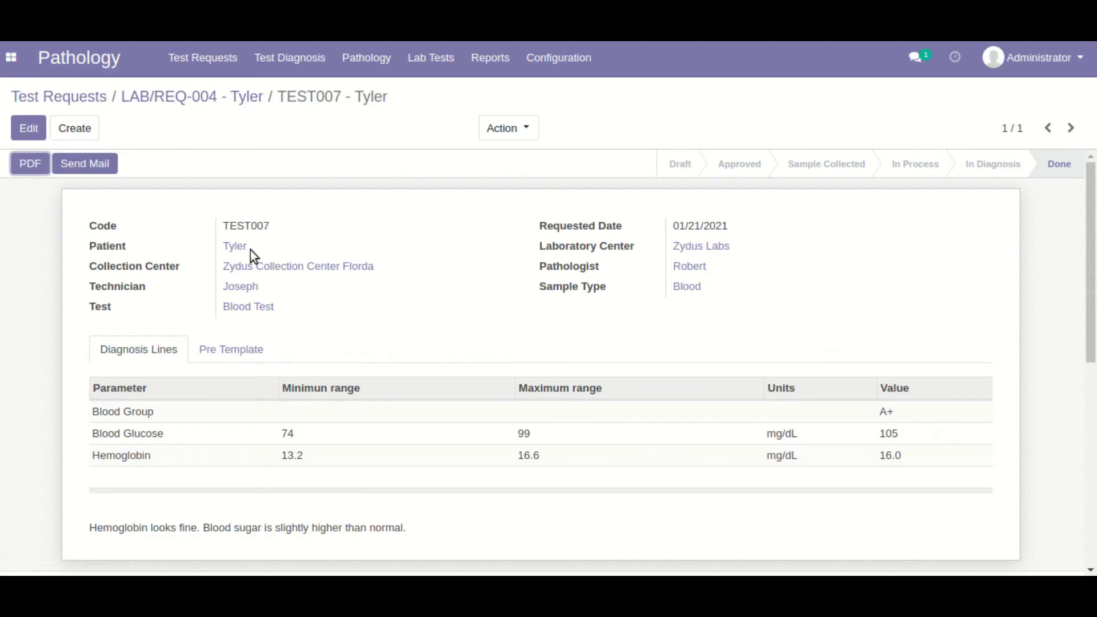
Step: Reopen the newest test request, check its linked appointment, and return to the request
left_click(78, 96)
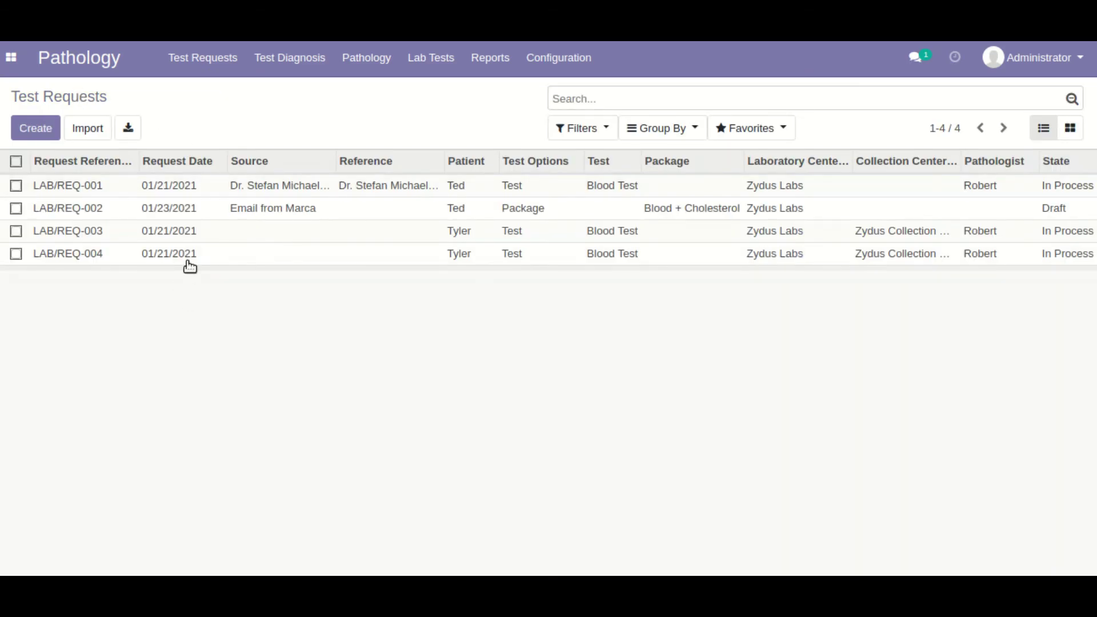
left_click(188, 253)
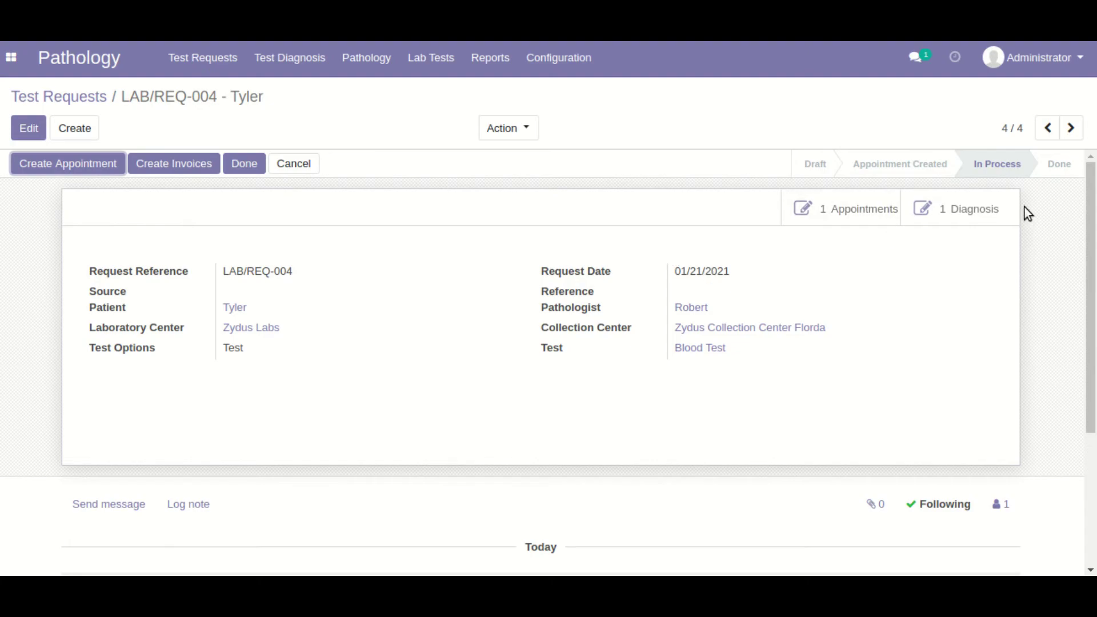
left_click(872, 212)
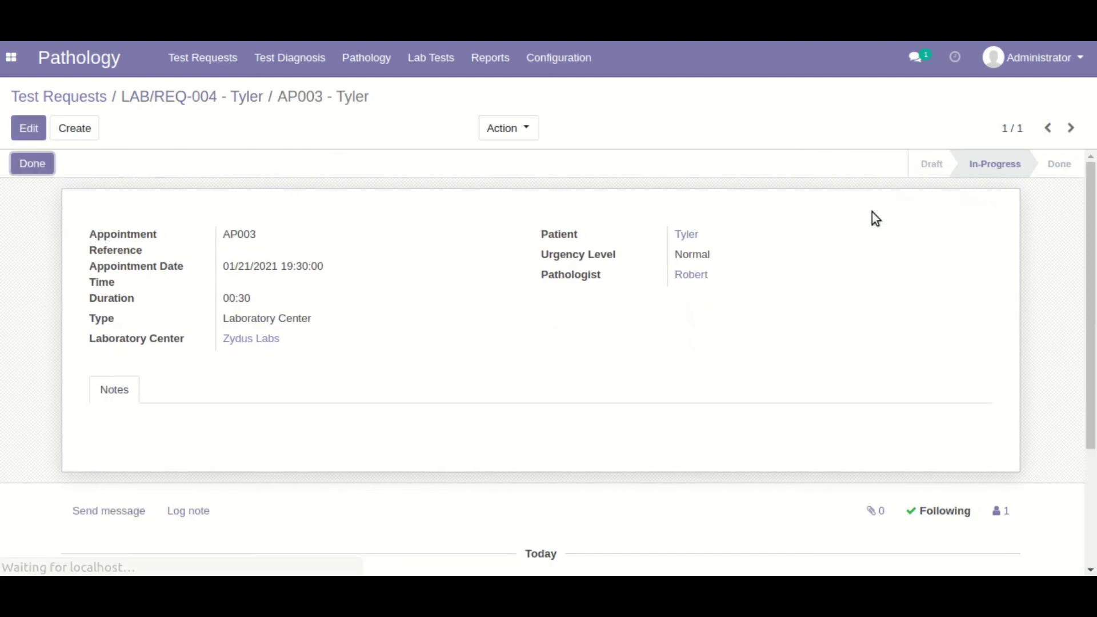
left_click(205, 102)
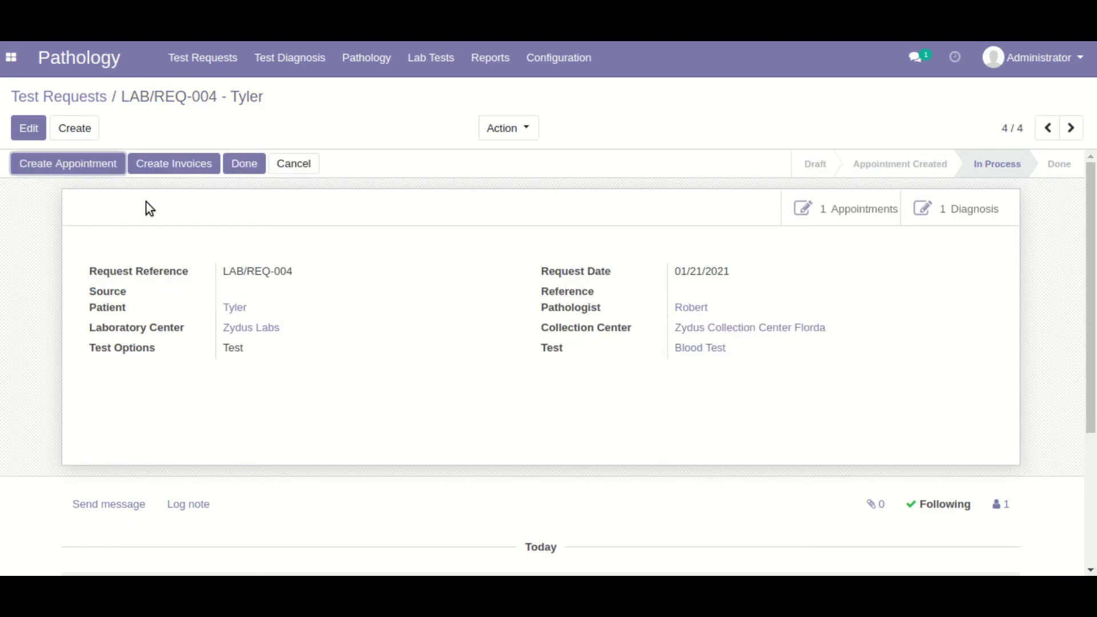
Step: Create an invoice for the test request, open it, and post it
left_click(184, 162)
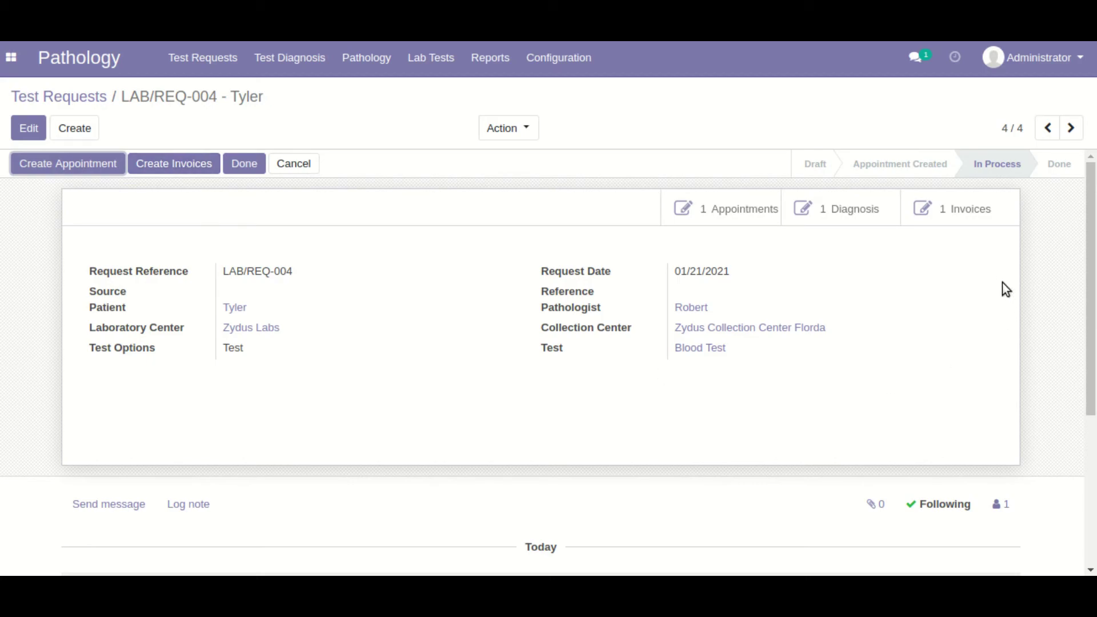
left_click(981, 223)
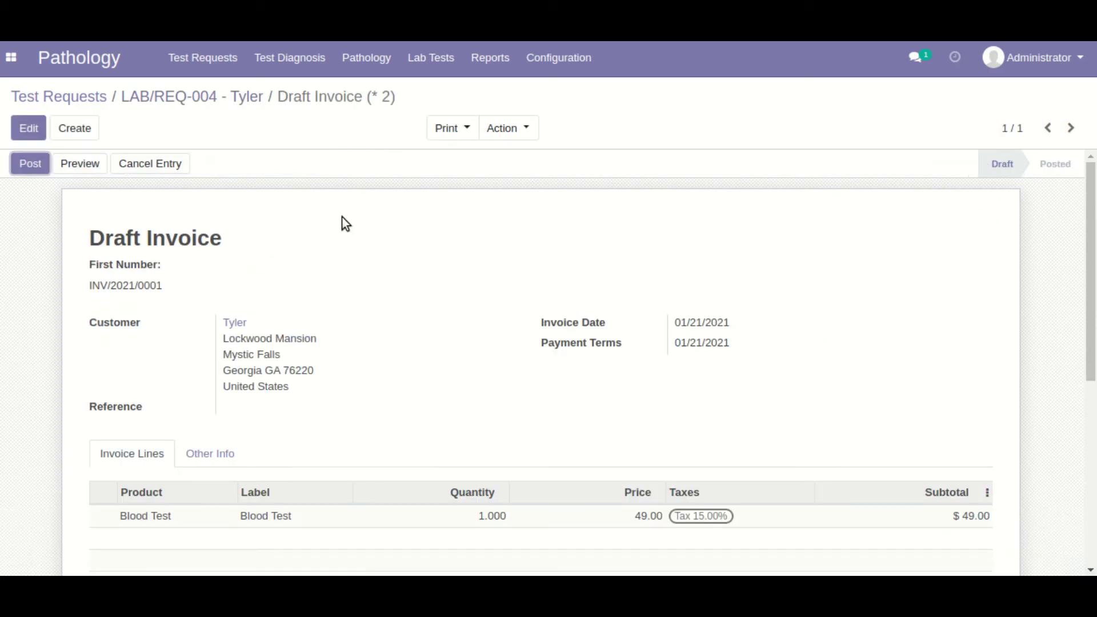
left_click(28, 164)
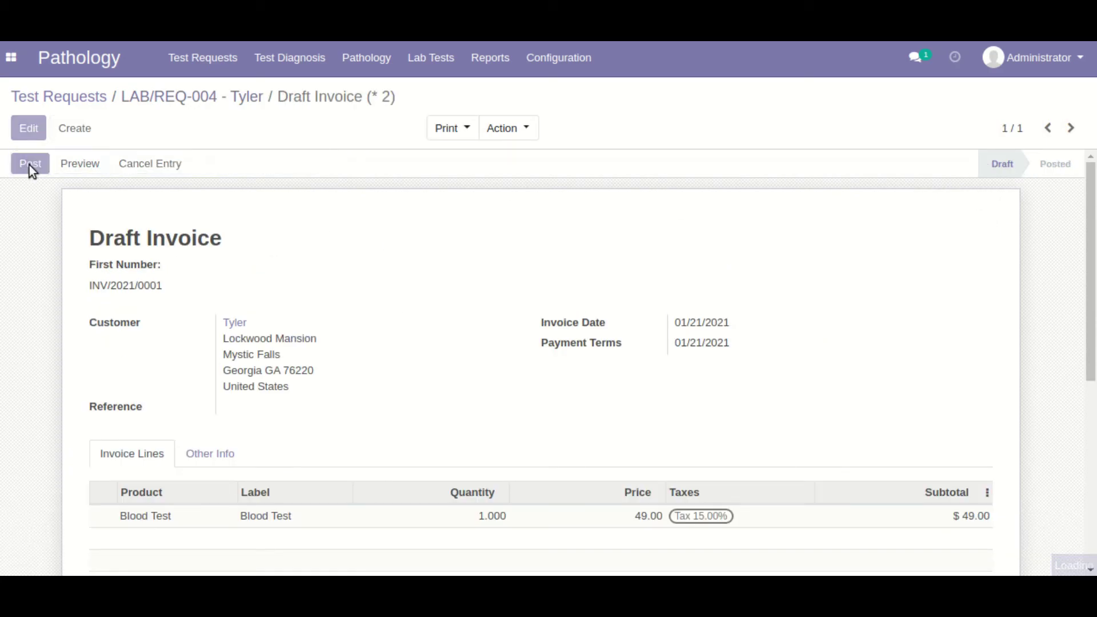
Step: Register the invoice's payment with the Cash (USD) journal and validate it
left_click(149, 172)
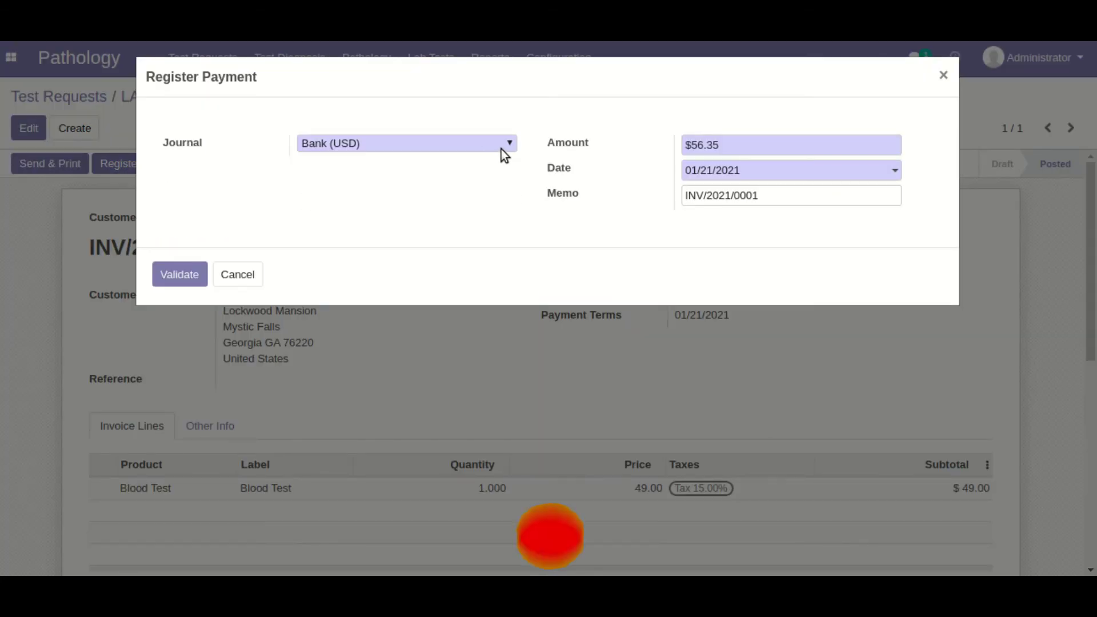
left_click(502, 148)
left_click(490, 176)
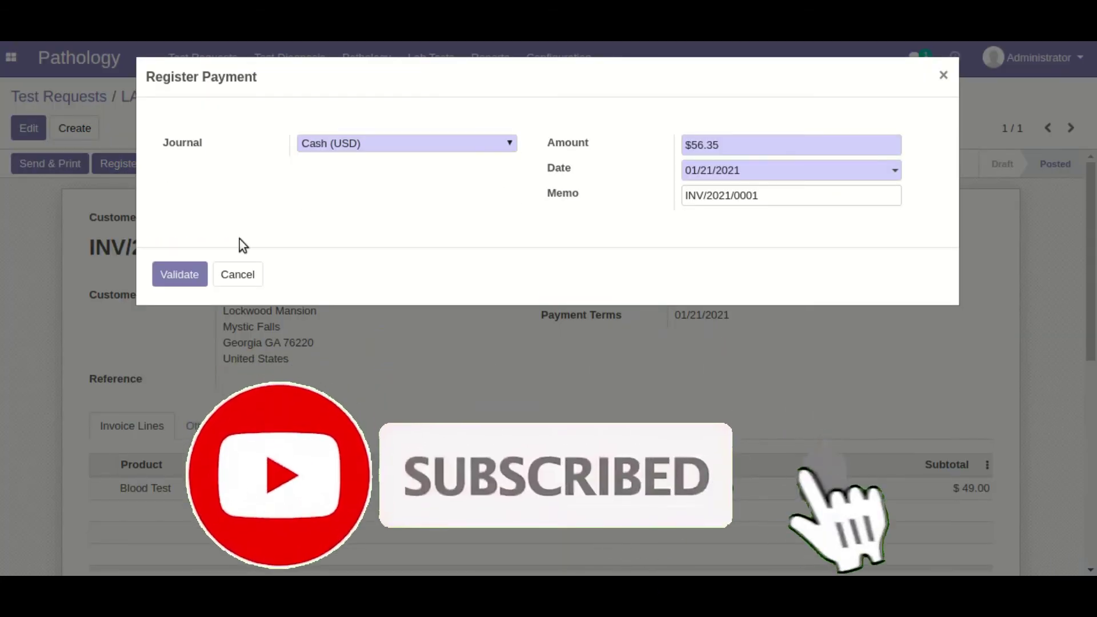
left_click(182, 280)
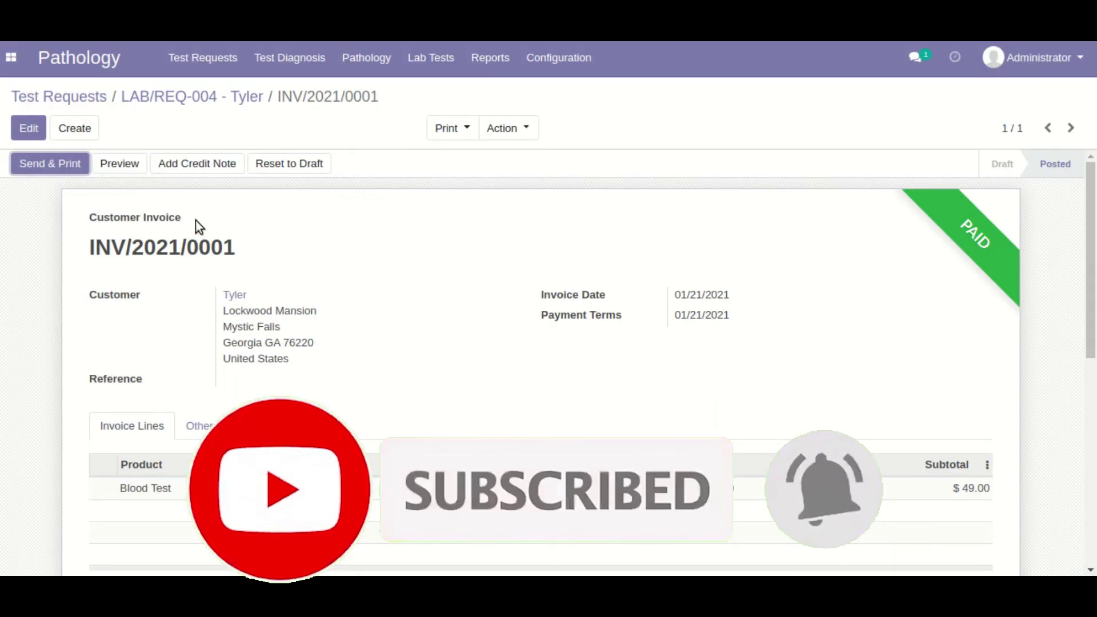
Step: Return to the test request and mark it as done
left_click(240, 102)
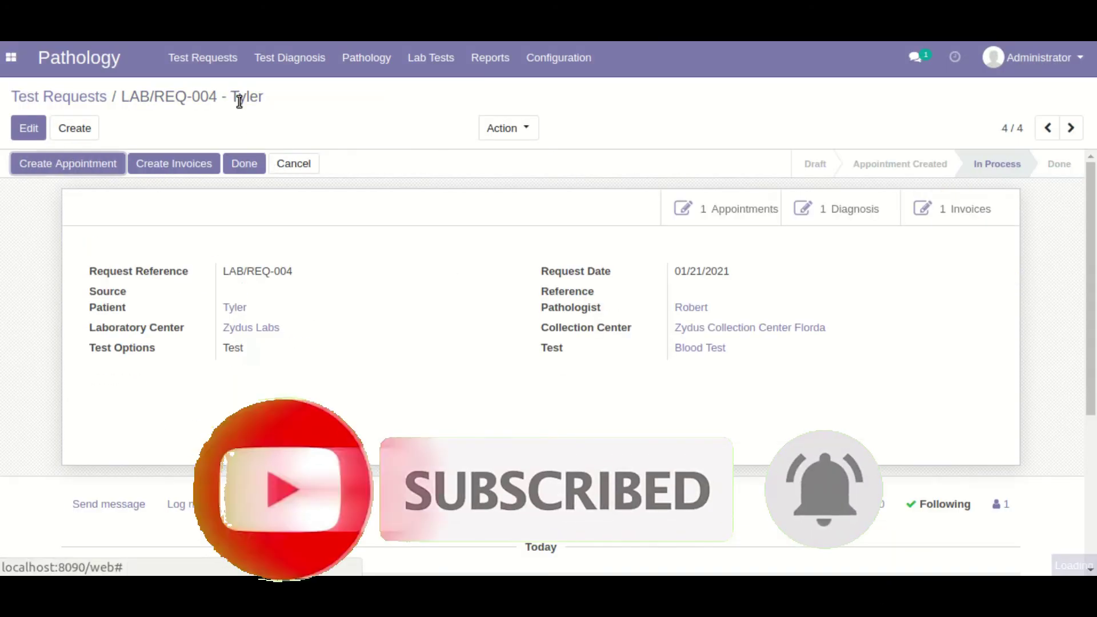
left_click(257, 172)
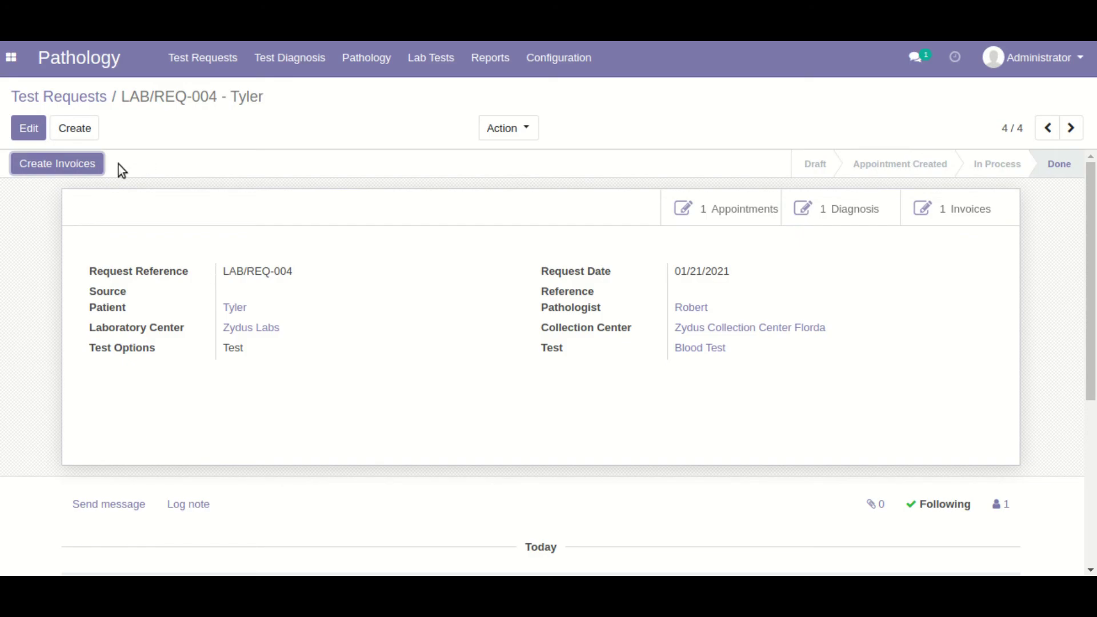
Step: Try to create another invoice for the completed test request and dismiss the message
left_click(56, 165)
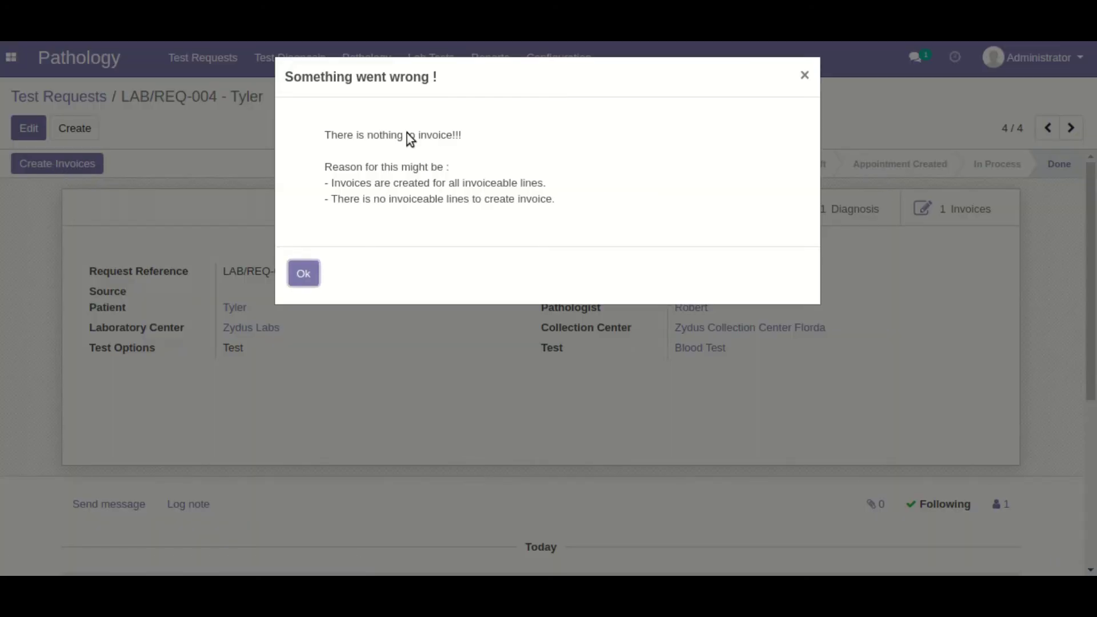
left_click_drag(330, 122, 465, 136)
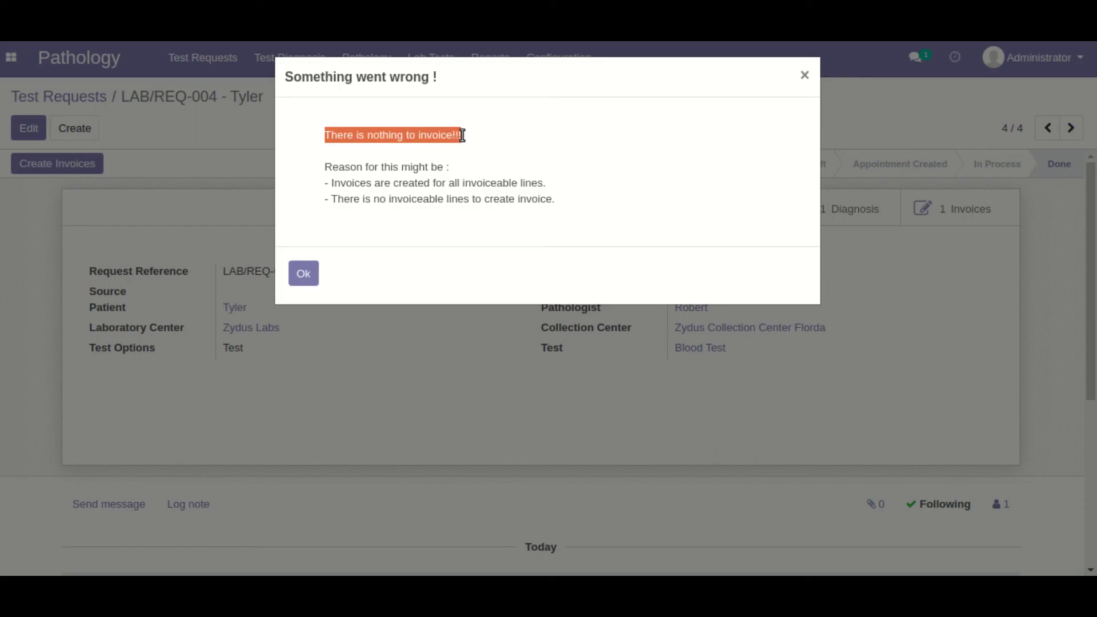
left_click(304, 273)
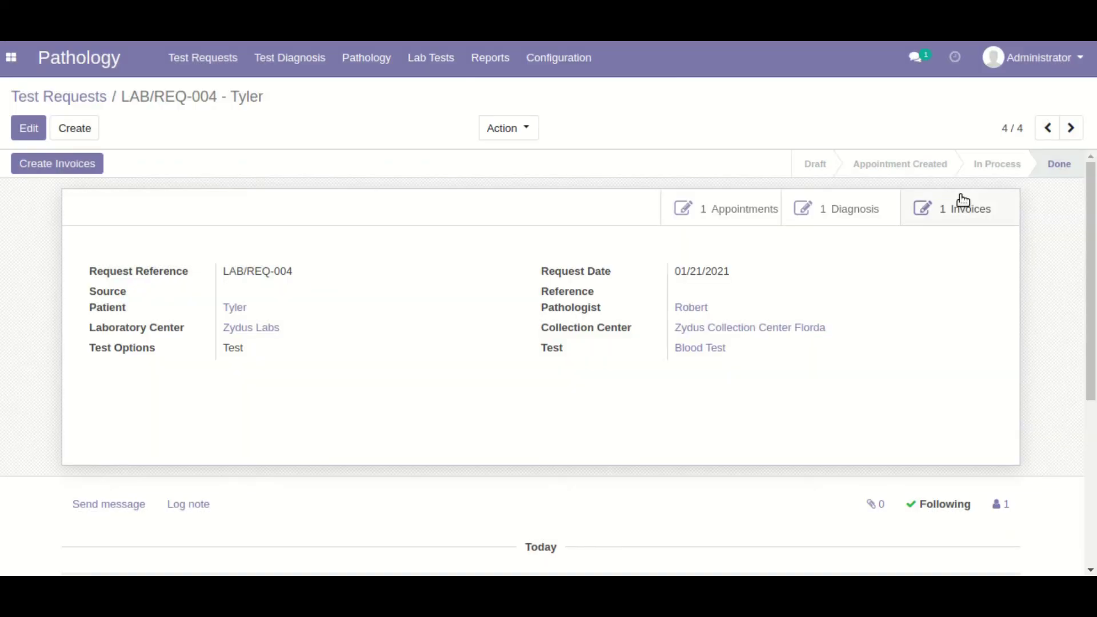